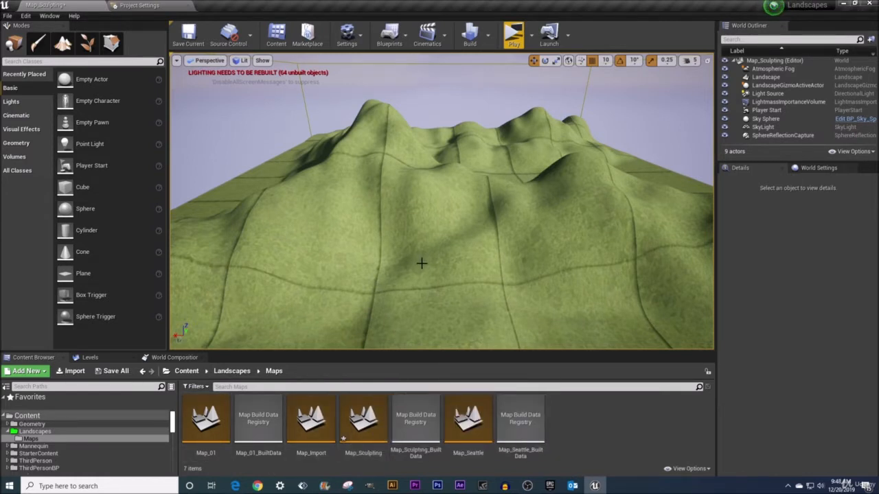
# - Switch to landscape sculpting and choose the Flatten tool
pyautogui.click(52, 51)
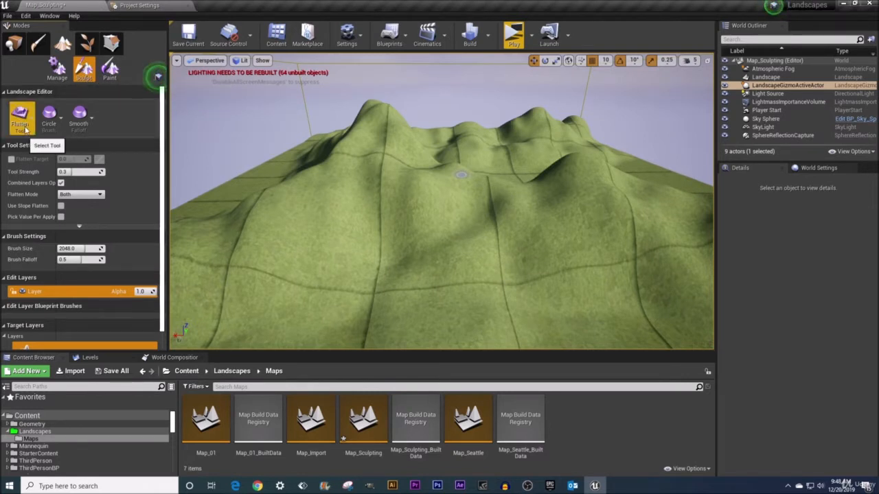
pyautogui.click(28, 128)
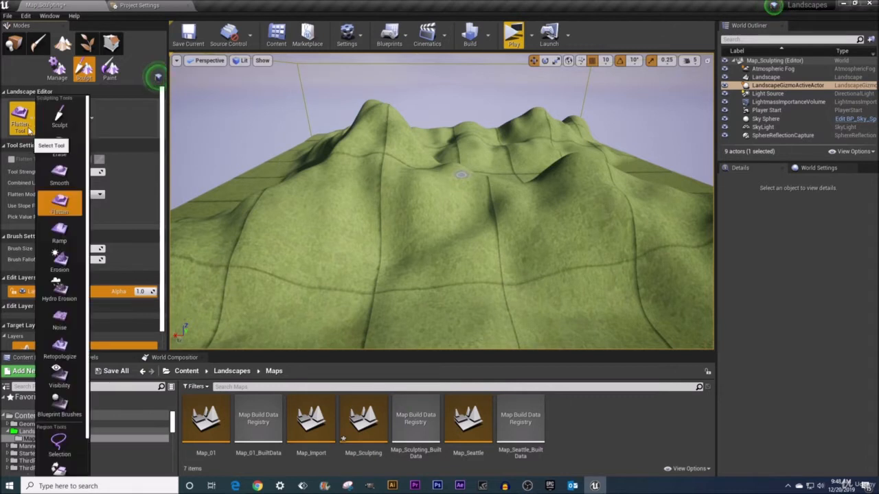
pyautogui.click(67, 205)
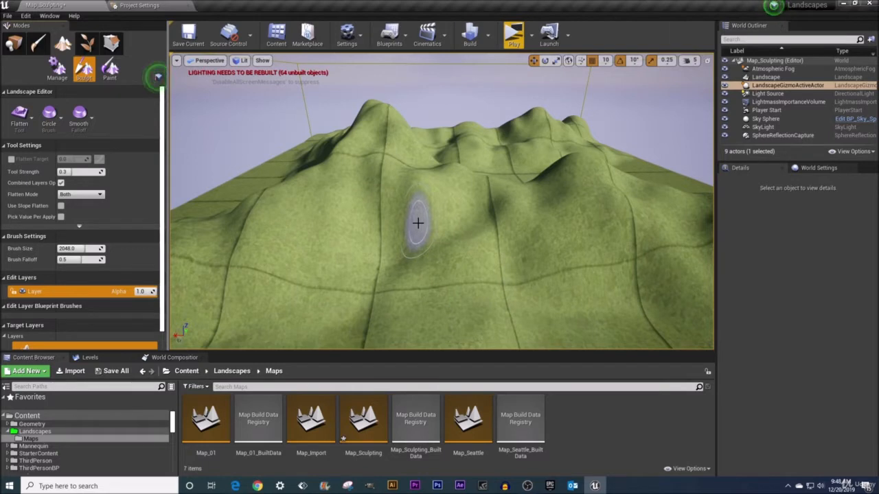
# - Try flattening a plateau into the central hillside in Both mode, comparing it through undo and redo, and leave it undone
pyautogui.moveTo(419, 223); pyautogui.dragTo(422, 220, button='right')
pyautogui.press('w')
pyautogui.press('w')
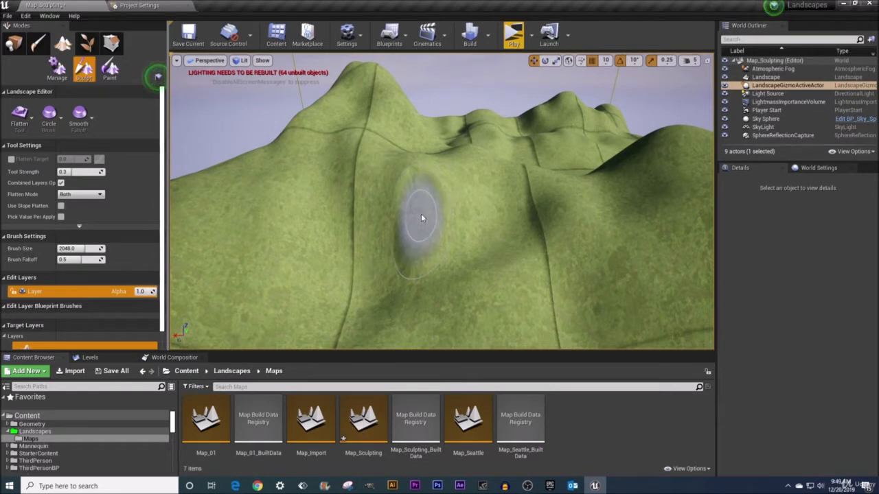
pyautogui.moveTo(422, 218)
pyautogui.keyDown('shift'); pyautogui.mouseDown()
pyautogui.moveTo(350, 204)
pyautogui.moveTo(308, 210)
pyautogui.moveTo(323, 220)
pyautogui.moveTo(417, 227)
pyautogui.moveTo(436, 219)
pyautogui.moveTo(422, 202)
pyautogui.moveTo(457, 209)
pyautogui.mouseUp(); pyautogui.keyUp('shift')
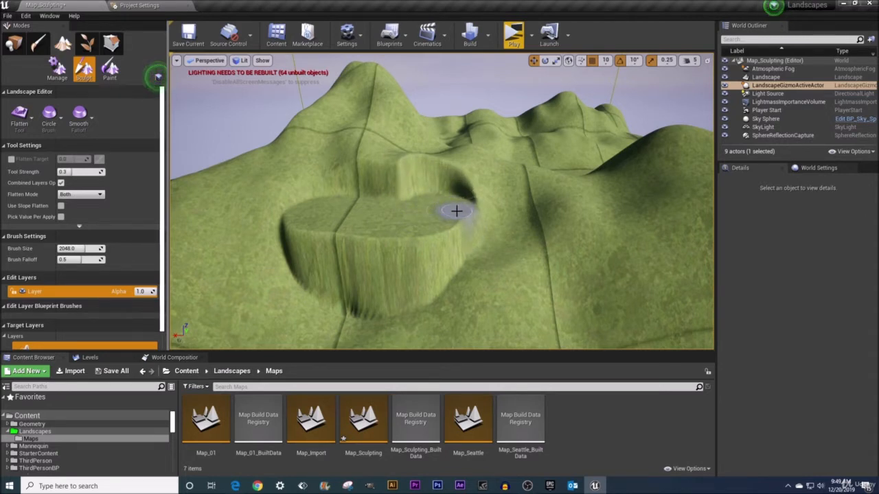
pyautogui.moveTo(458, 212)
pyautogui.mouseDown()
pyautogui.moveTo(459, 226)
pyautogui.moveTo(449, 229)
pyautogui.moveTo(370, 237)
pyautogui.moveTo(274, 211)
pyautogui.mouseUp()
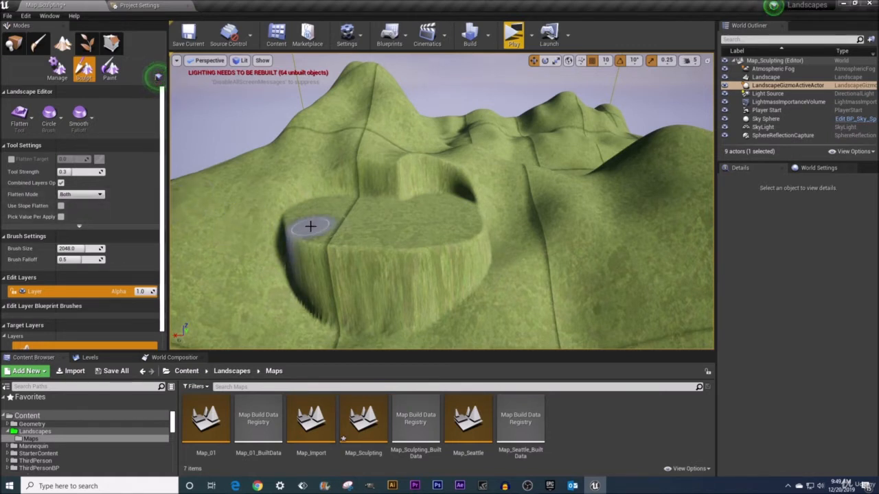
pyautogui.hotkey('ctrl', 'z')
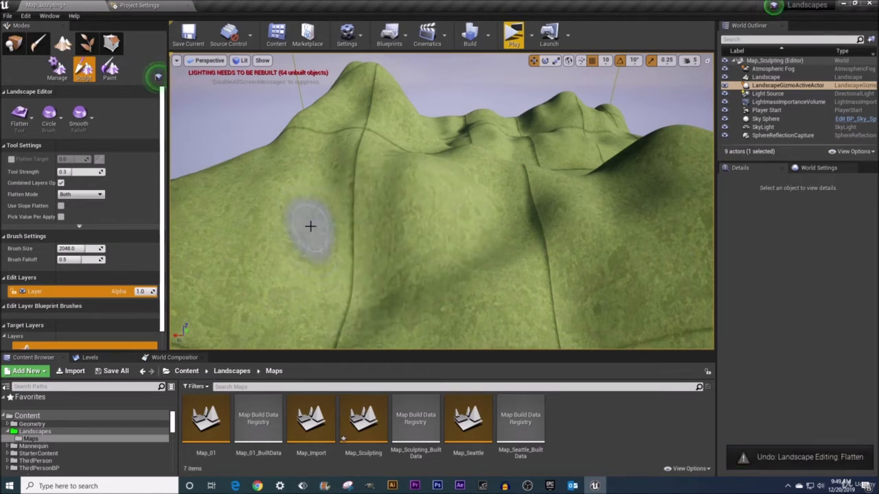
pyautogui.hotkey('ctrl', 'y')
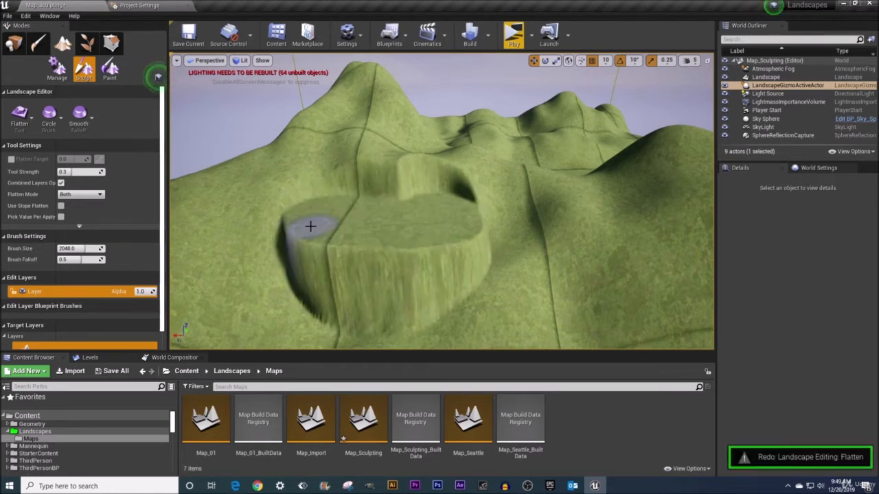
pyautogui.hotkey('ctrl', 'z')
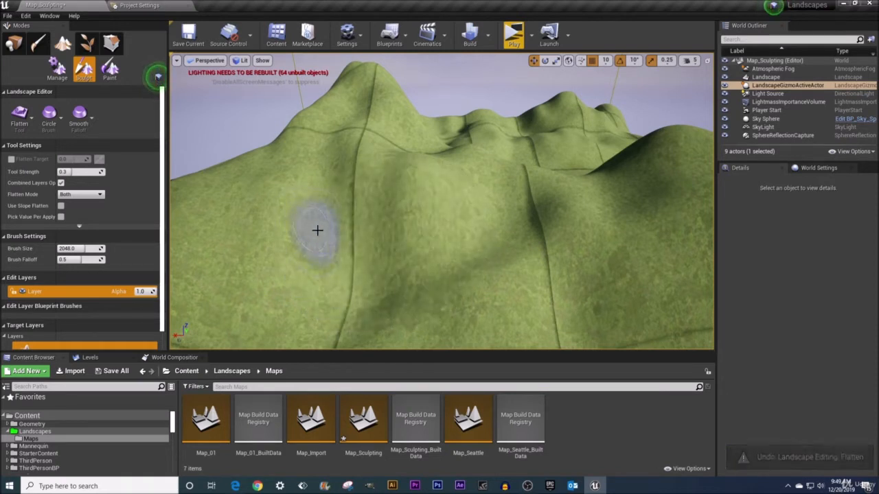
# - Set the flatten mode to Raise, try raising a ledge on the central hillside, and undo it
pyautogui.click(69, 197)
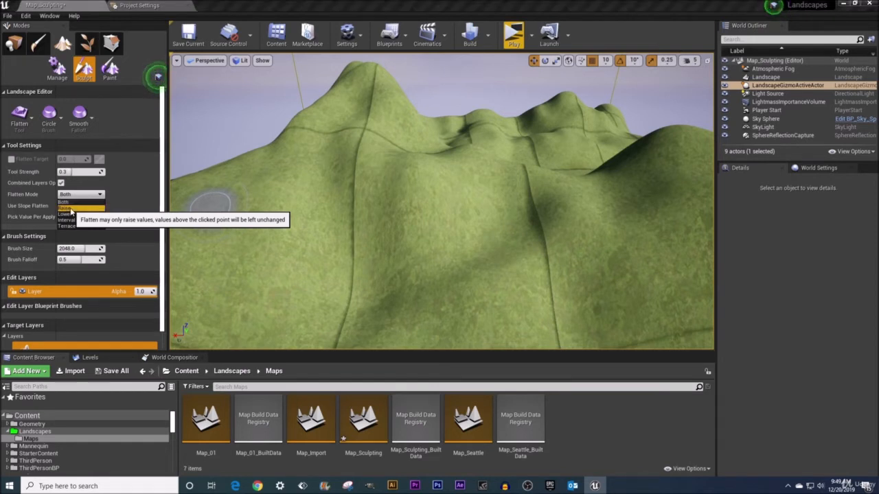
pyautogui.click(70, 210)
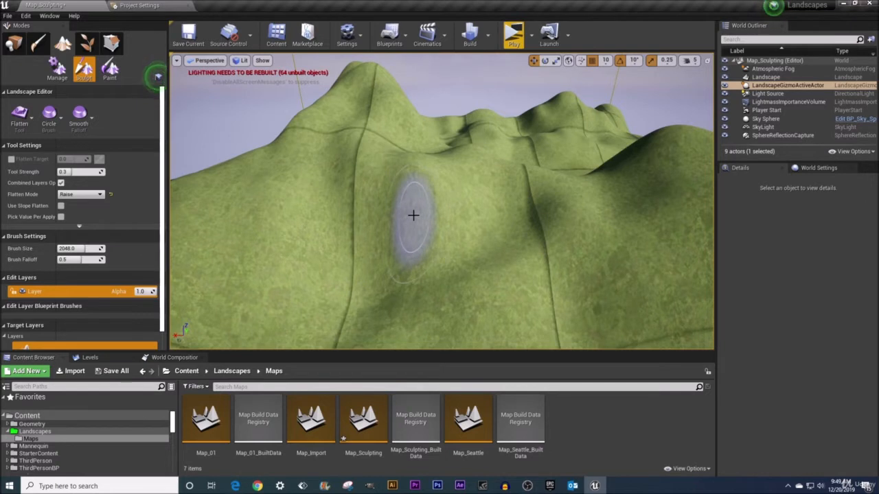
pyautogui.moveTo(414, 215)
pyautogui.mouseDown()
pyautogui.moveTo(402, 230)
pyautogui.moveTo(347, 229)
pyautogui.moveTo(351, 218)
pyautogui.moveTo(368, 217)
pyautogui.mouseUp()
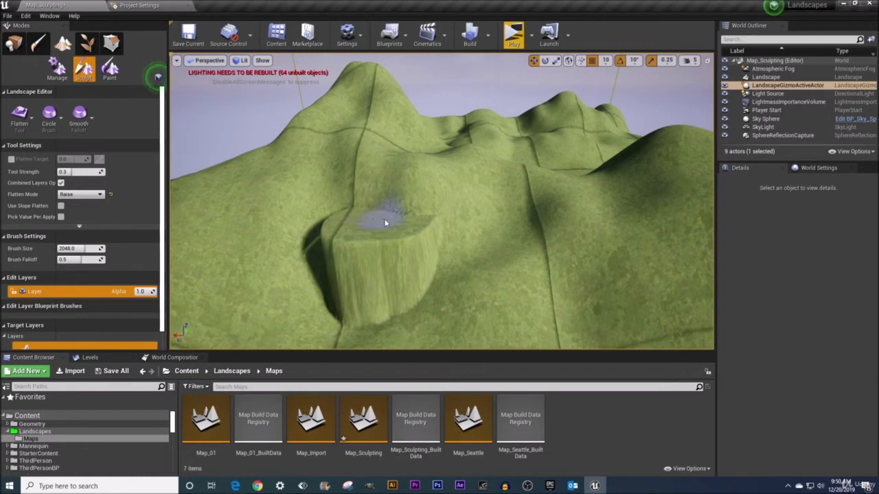
pyautogui.moveTo(429, 182)
pyautogui.mouseDown()
pyautogui.moveTo(369, 161)
pyautogui.moveTo(400, 156)
pyautogui.moveTo(424, 165)
pyautogui.moveTo(402, 175)
pyautogui.moveTo(404, 158)
pyautogui.moveTo(355, 183)
pyautogui.moveTo(327, 229)
pyautogui.moveTo(409, 231)
pyautogui.mouseUp()
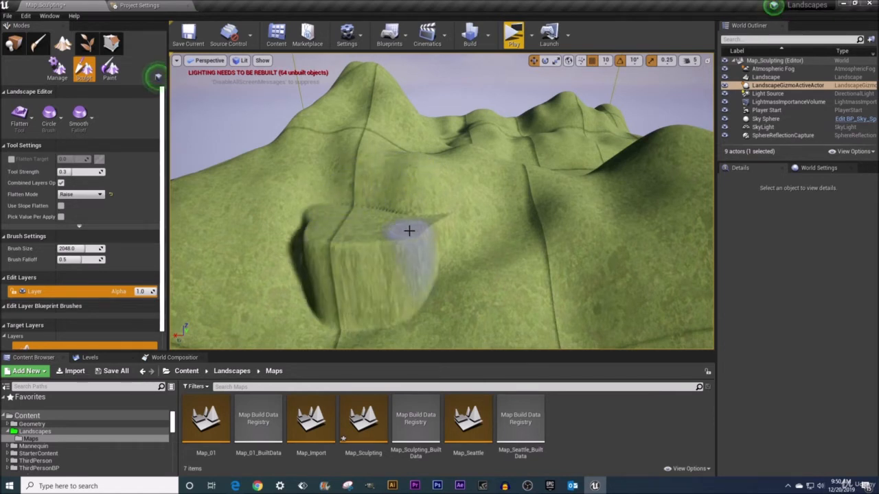
pyautogui.hotkey('ctrl', 'z')
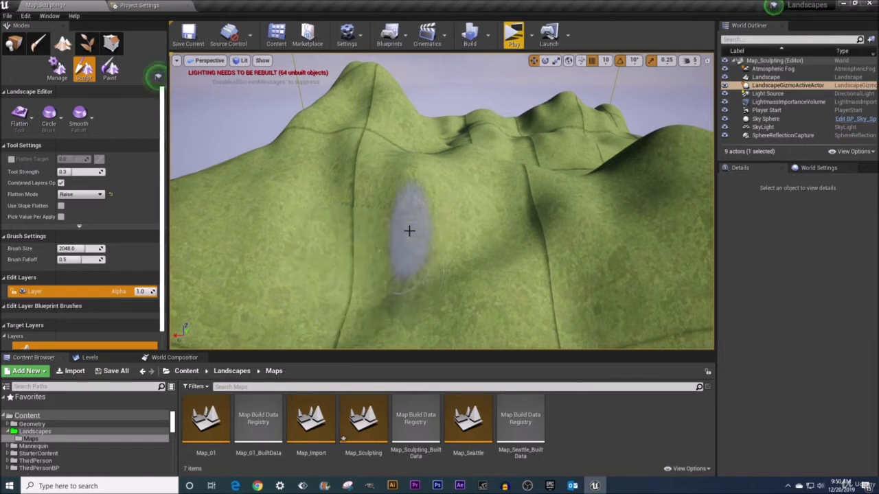
# - Set the flatten mode to Lower, try cutting a flat shelf into the upper central hillside, and undo it
pyautogui.click(73, 196)
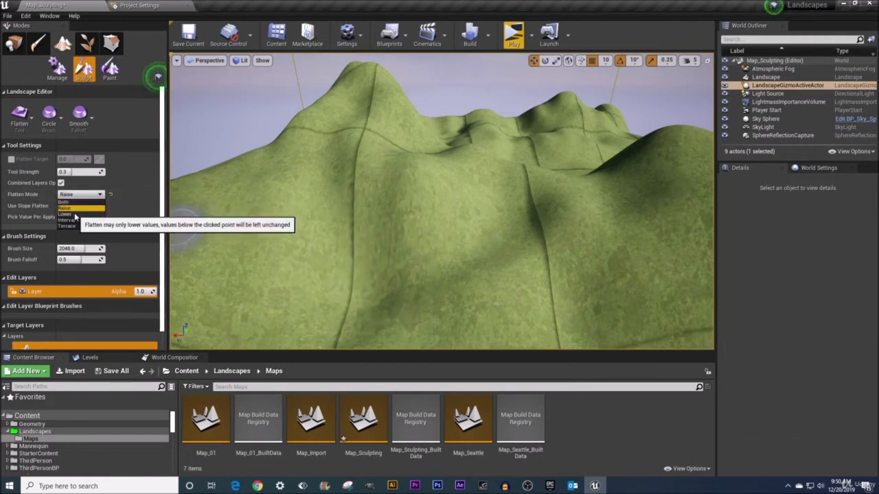
pyautogui.click(74, 215)
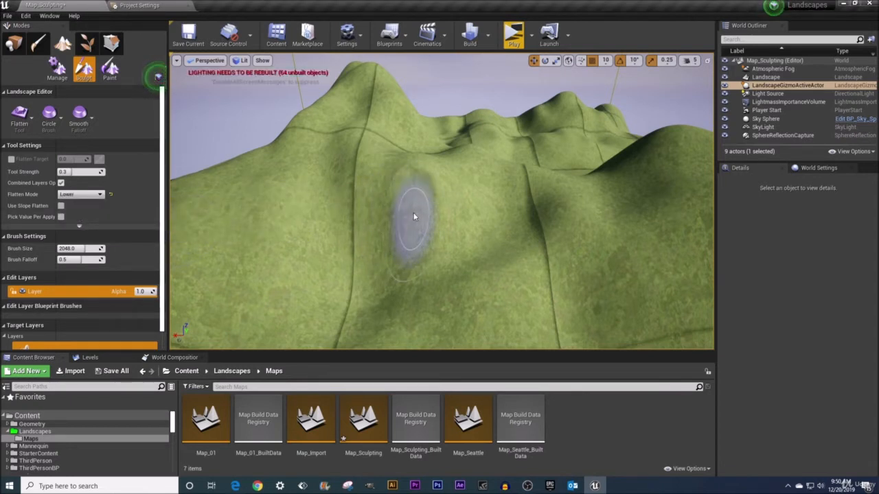
pyautogui.moveTo(410, 191)
pyautogui.mouseDown()
pyautogui.moveTo(386, 181)
pyautogui.moveTo(383, 192)
pyautogui.moveTo(440, 205)
pyautogui.moveTo(447, 190)
pyautogui.moveTo(394, 191)
pyautogui.mouseUp()
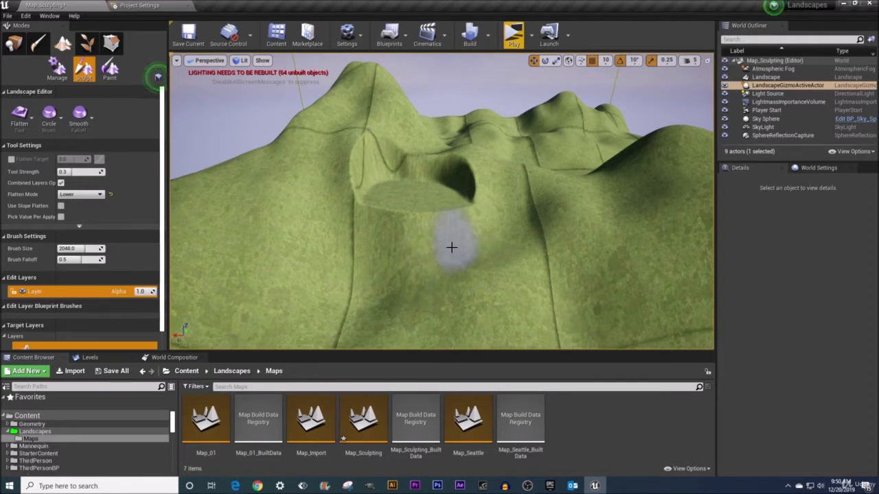
pyautogui.moveTo(373, 206)
pyautogui.mouseDown()
pyautogui.moveTo(357, 198)
pyautogui.moveTo(378, 172)
pyautogui.moveTo(456, 185)
pyautogui.moveTo(464, 199)
pyautogui.moveTo(447, 202)
pyautogui.moveTo(434, 177)
pyautogui.moveTo(389, 195)
pyautogui.mouseUp()
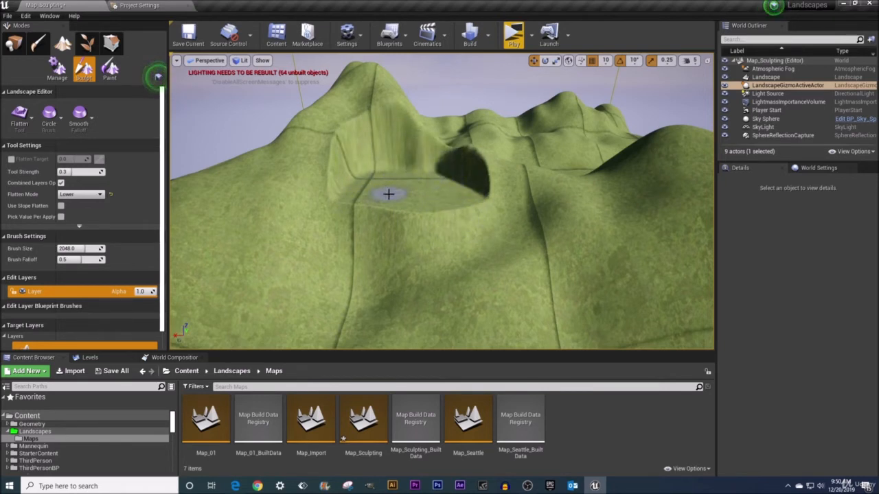
pyautogui.hotkey('ctrl', 'z')
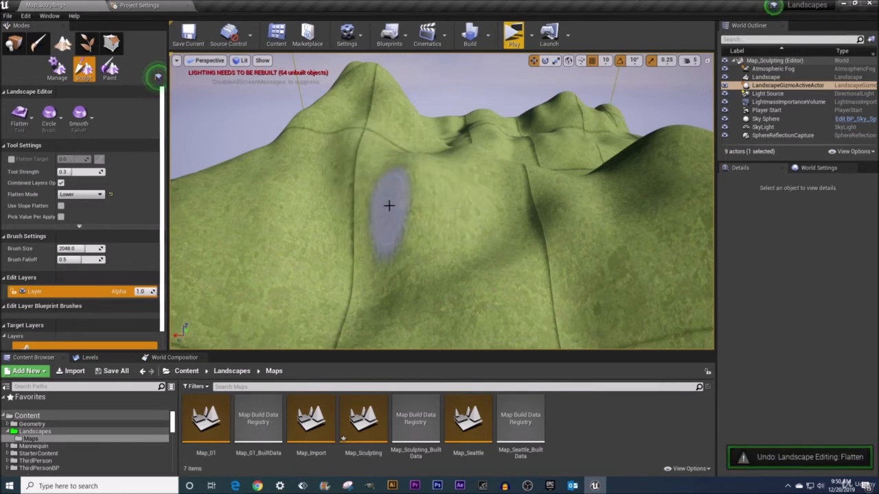
# - Set the flatten mode to Interval and reveal the advanced tool settings
pyautogui.click(100, 196)
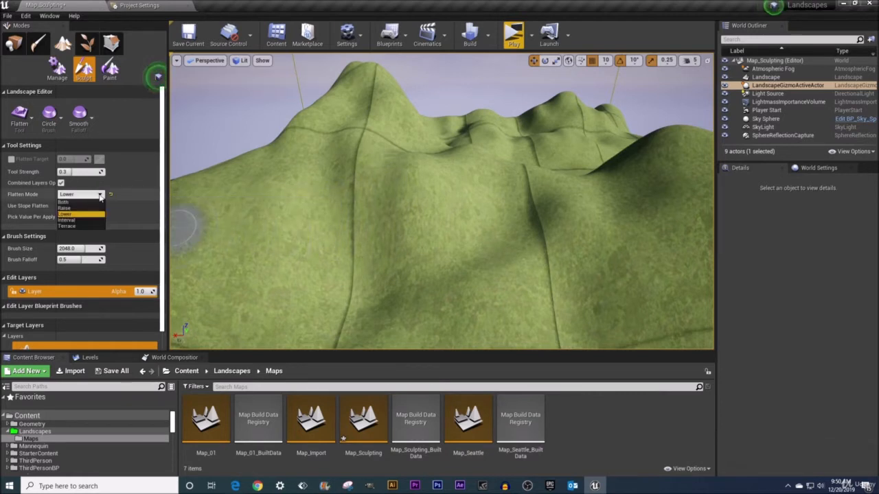
pyautogui.click(69, 221)
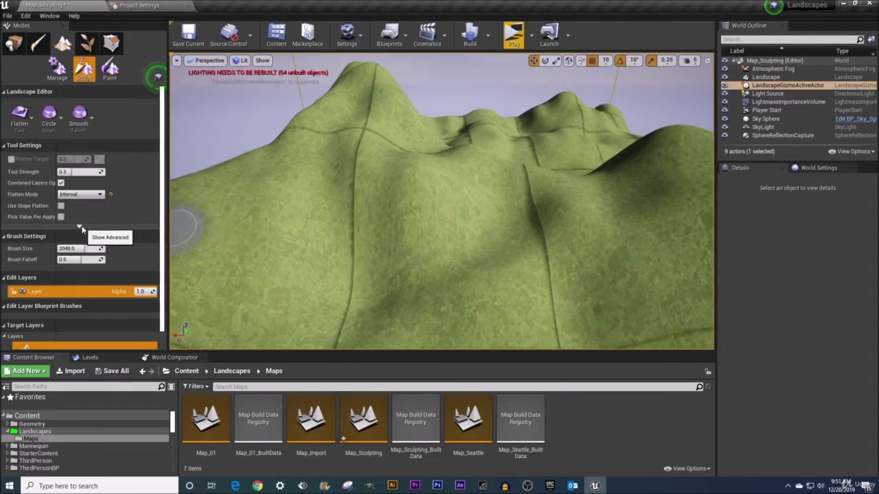
pyautogui.click(80, 228)
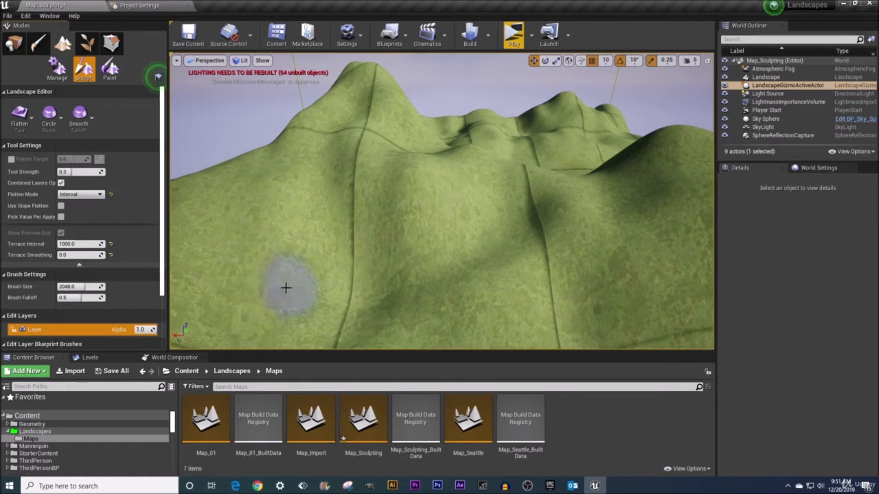
# - Try flattening three plateaus at different heights up the slope in Interval mode, and undo all of them
pyautogui.moveTo(286, 286)
pyautogui.mouseDown()
pyautogui.moveTo(238, 296)
pyautogui.moveTo(230, 284)
pyautogui.moveTo(287, 267)
pyautogui.moveTo(316, 278)
pyautogui.moveTo(291, 283)
pyautogui.mouseUp()
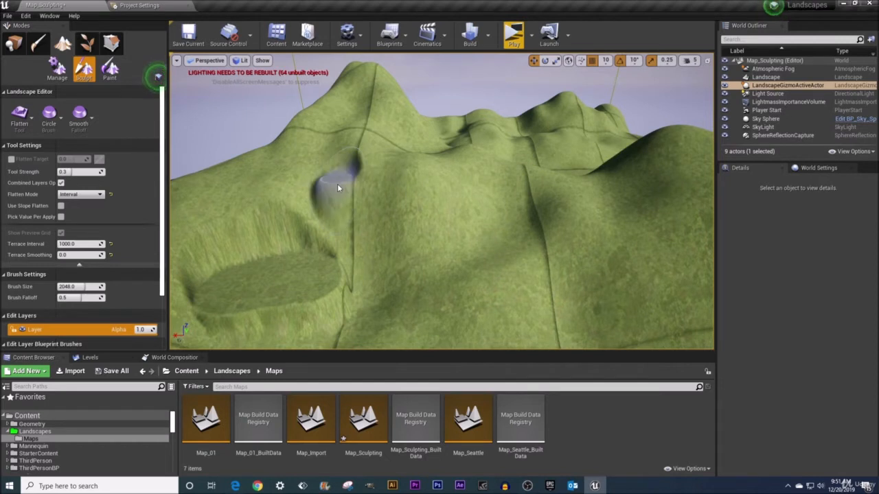
pyautogui.moveTo(337, 183)
pyautogui.mouseDown()
pyautogui.moveTo(422, 196)
pyautogui.moveTo(432, 182)
pyautogui.moveTo(373, 173)
pyautogui.mouseUp()
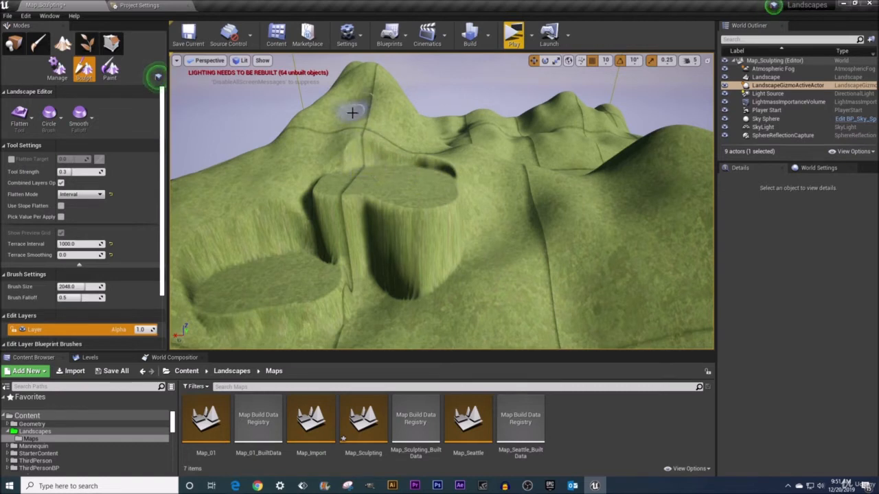
pyautogui.moveTo(353, 112); pyautogui.dragTo(316, 118)
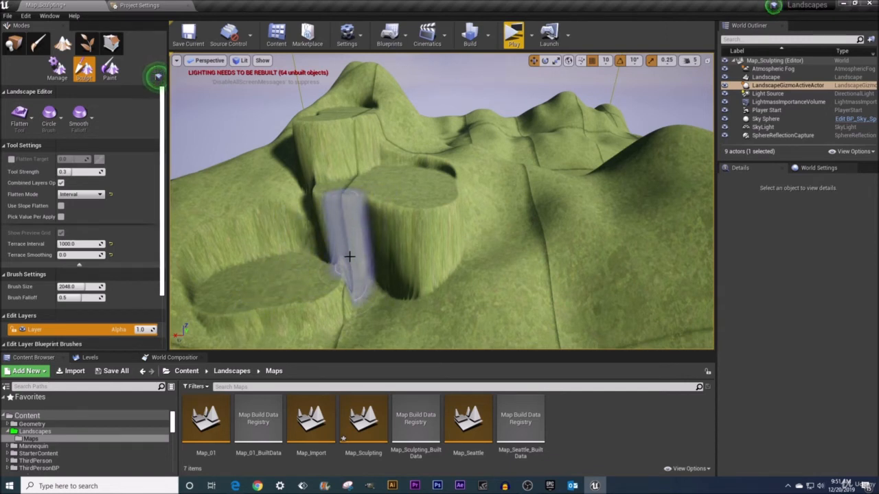
pyautogui.hotkey('ctrl', 'z')
pyautogui.hotkey('ctrl', 'z')
pyautogui.hotkey('ctrl', 'z')
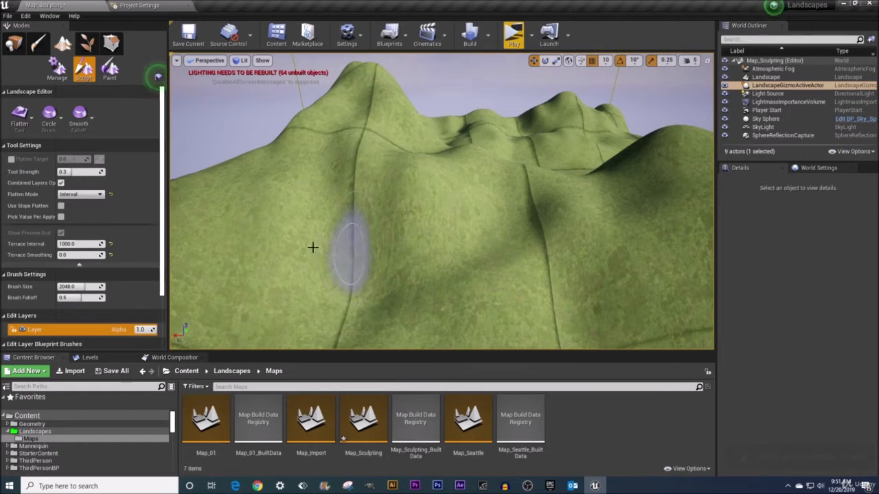
# - Configure the Flatten tool for Terrace mode with a brush size of 8192 and a terrace interval of 500
pyautogui.click(81, 194)
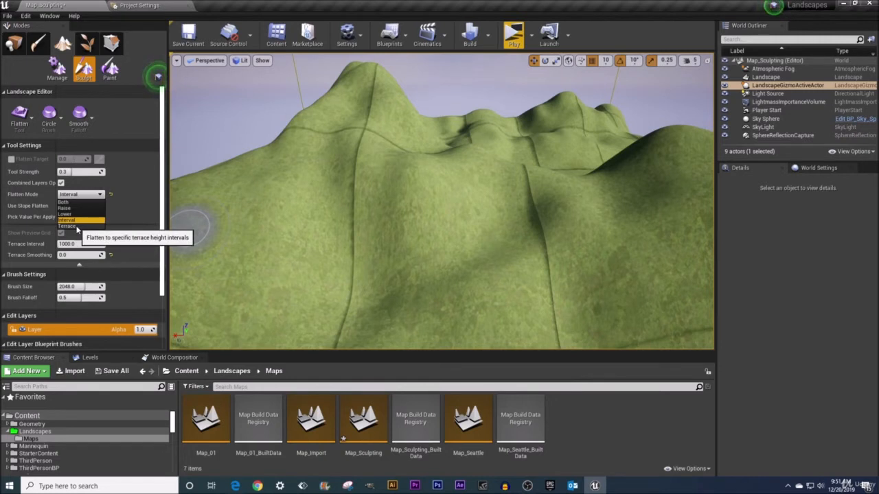
pyautogui.click(77, 227)
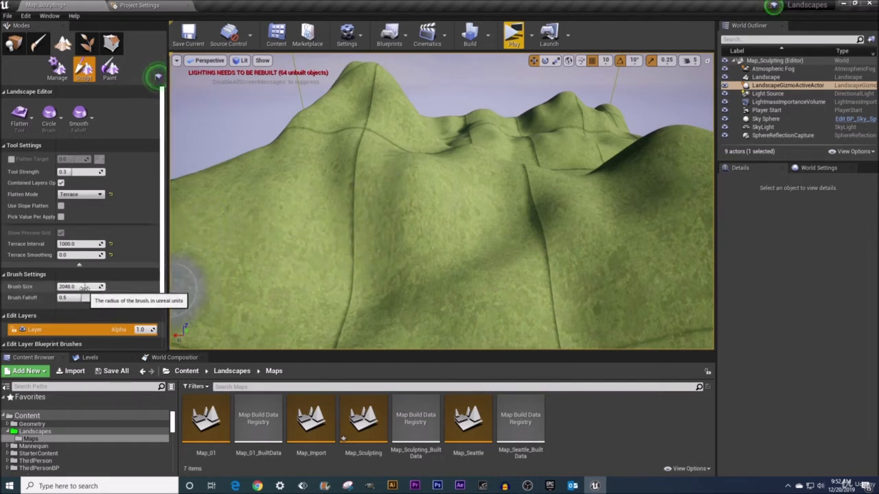
pyautogui.moveTo(82, 288); pyautogui.dragTo(104, 288)
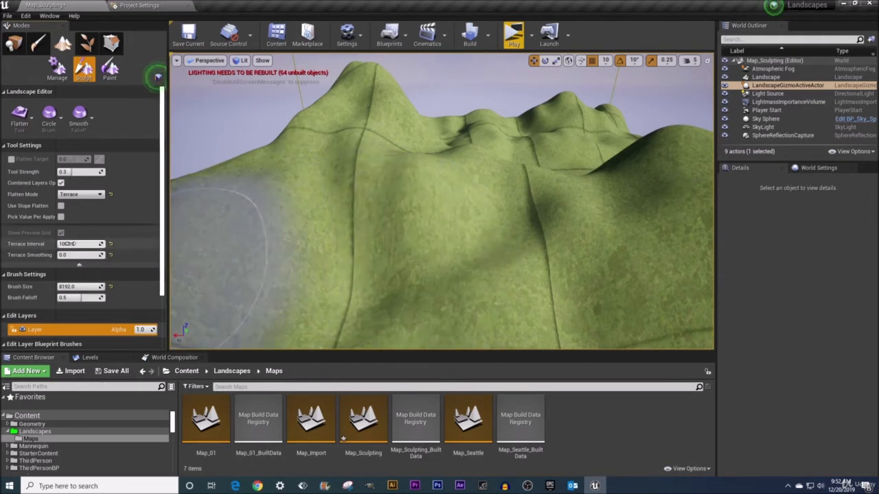
pyautogui.click(79, 245)
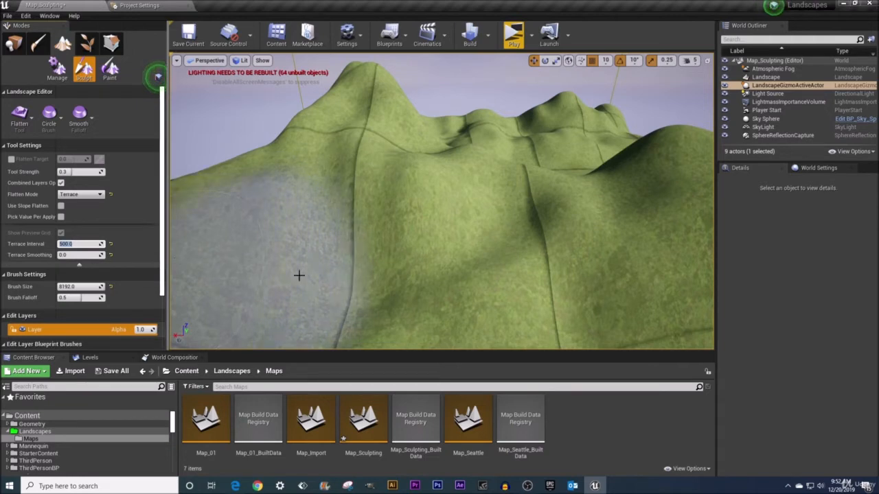
# - Paint terraces across the front hills, covering the slopes from one side of the landscape to the other
pyautogui.press('s')
pyautogui.moveTo(375, 279)
pyautogui.mouseDown(button='right')
pyautogui.moveTo(376, 294)
pyautogui.moveTo(376, 275)
pyautogui.moveTo(395, 278)
pyautogui.moveTo(377, 279)
pyautogui.mouseUp(button='right')
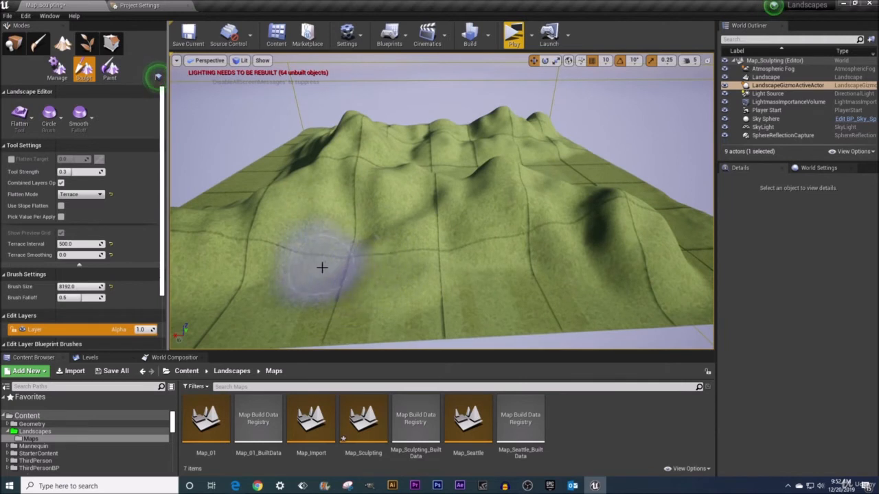
pyautogui.moveTo(322, 267)
pyautogui.mouseDown()
pyautogui.moveTo(350, 277)
pyautogui.moveTo(515, 267)
pyautogui.moveTo(513, 242)
pyautogui.moveTo(418, 202)
pyautogui.moveTo(373, 195)
pyautogui.moveTo(311, 197)
pyautogui.moveTo(211, 241)
pyautogui.mouseUp()
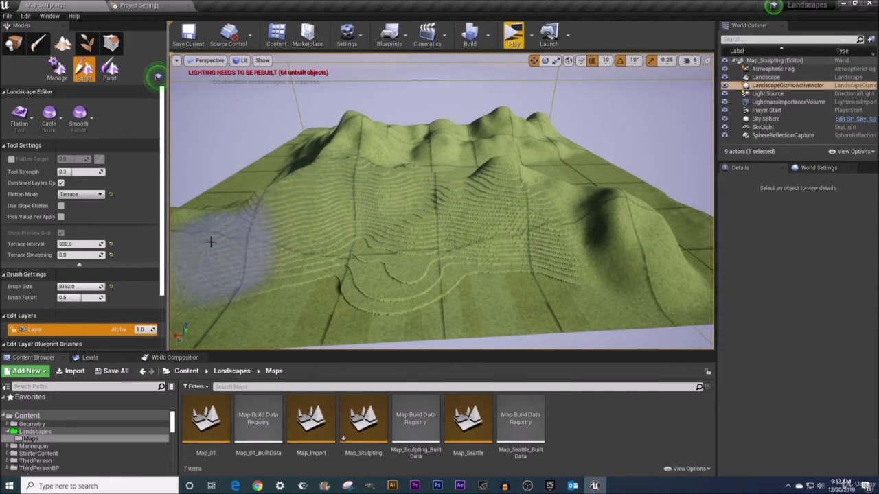
pyautogui.moveTo(262, 217)
pyautogui.mouseDown()
pyautogui.moveTo(323, 168)
pyautogui.moveTo(380, 173)
pyautogui.mouseUp()
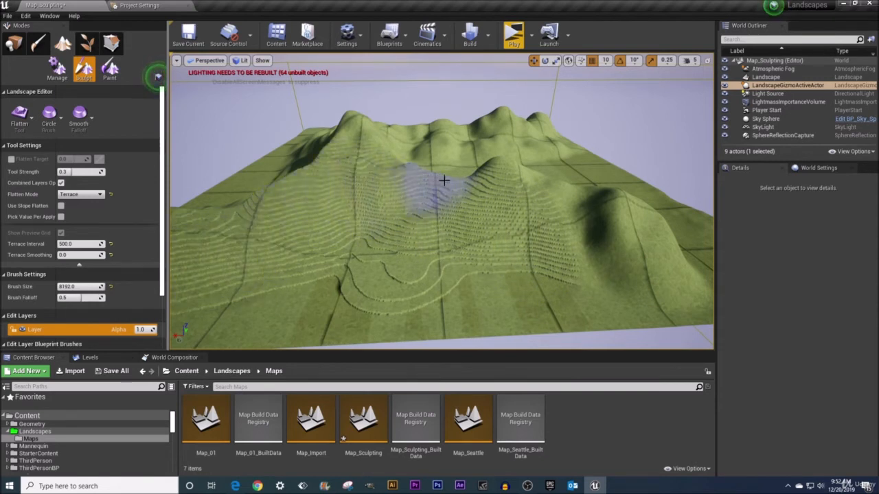
pyautogui.moveTo(443, 179)
pyautogui.mouseDown()
pyautogui.moveTo(526, 200)
pyautogui.moveTo(618, 254)
pyautogui.moveTo(540, 285)
pyautogui.moveTo(333, 301)
pyautogui.mouseUp()
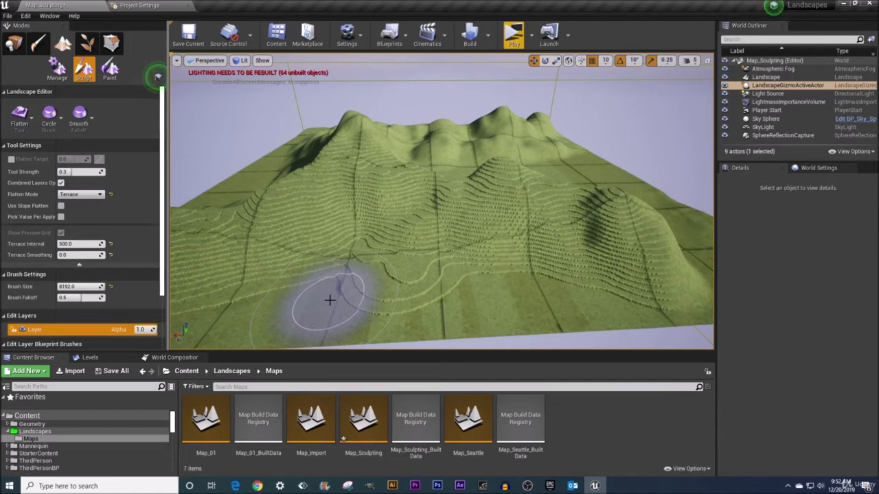
pyautogui.moveTo(330, 300)
pyautogui.mouseDown()
pyautogui.moveTo(329, 284)
pyautogui.moveTo(364, 249)
pyautogui.moveTo(516, 261)
pyautogui.moveTo(499, 253)
pyautogui.moveTo(590, 249)
pyautogui.moveTo(293, 246)
pyautogui.moveTo(408, 238)
pyautogui.moveTo(379, 240)
pyautogui.moveTo(387, 236)
pyautogui.moveTo(372, 210)
pyautogui.moveTo(402, 226)
pyautogui.moveTo(548, 254)
pyautogui.moveTo(461, 269)
pyautogui.mouseUp()
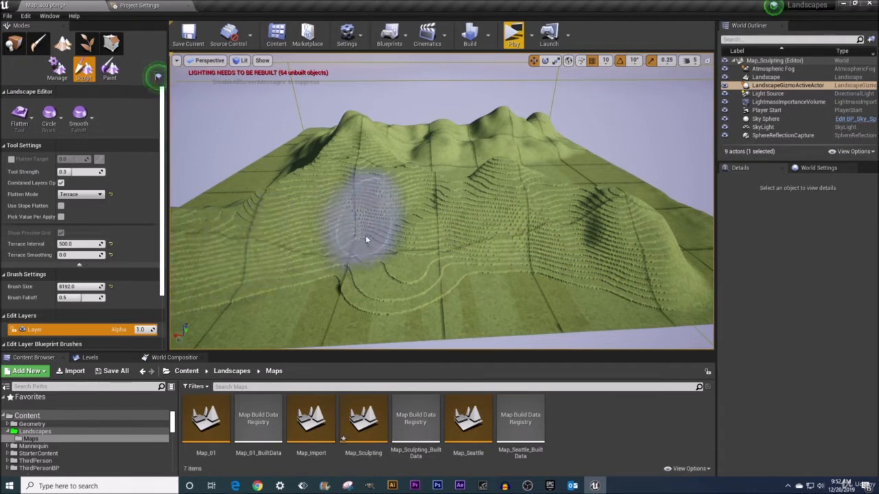
# - Extend the terraces down the front slope, undo all the painted terraces, and set the terrace interval to 1000
pyautogui.moveTo(366, 241)
pyautogui.mouseDown()
pyautogui.moveTo(384, 271)
pyautogui.moveTo(360, 287)
pyautogui.mouseUp()
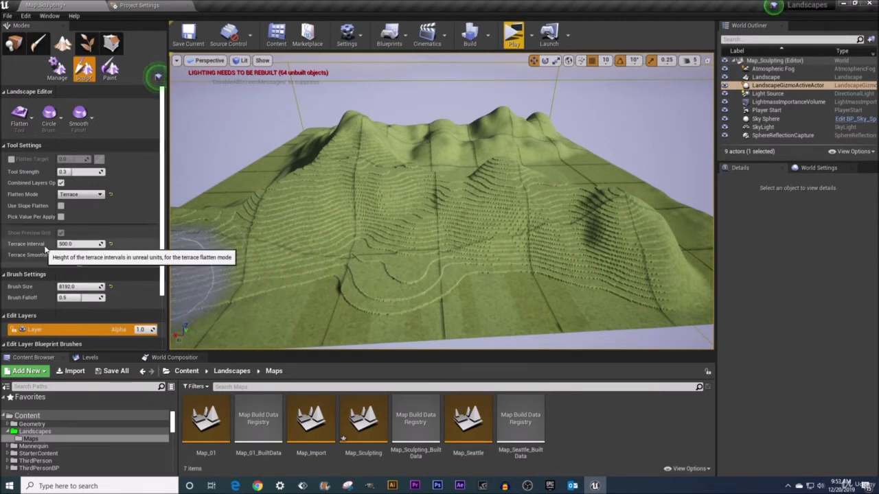
pyautogui.click(66, 245)
pyautogui.hotkey('ctrl', 'z')
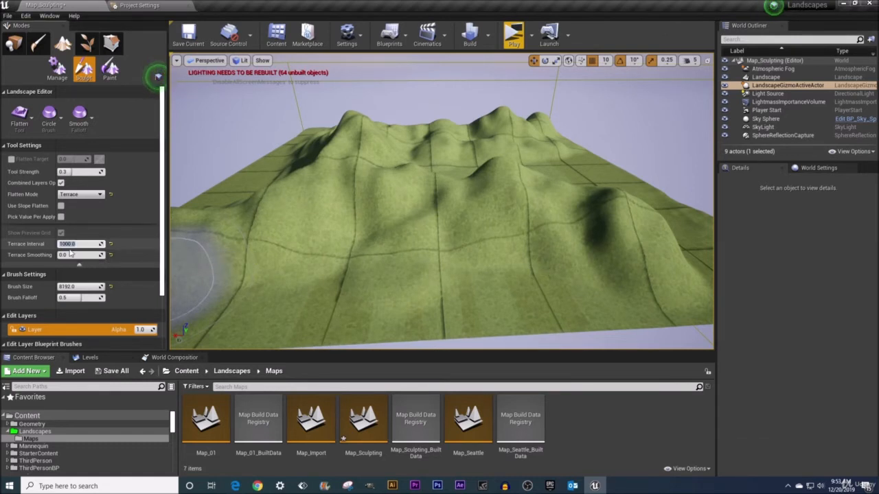
# - Try terracing the front hills at intervals of 1000 and 2000, undo both attempts, and return the terrace interval to 1000
pyautogui.moveTo(254, 275)
pyautogui.mouseDown()
pyautogui.moveTo(302, 214)
pyautogui.moveTo(360, 204)
pyautogui.moveTo(389, 220)
pyautogui.moveTo(377, 271)
pyautogui.moveTo(467, 269)
pyautogui.moveTo(459, 219)
pyautogui.moveTo(361, 160)
pyautogui.moveTo(302, 173)
pyautogui.moveTo(250, 214)
pyautogui.moveTo(554, 213)
pyautogui.moveTo(608, 225)
pyautogui.moveTo(570, 245)
pyautogui.mouseUp()
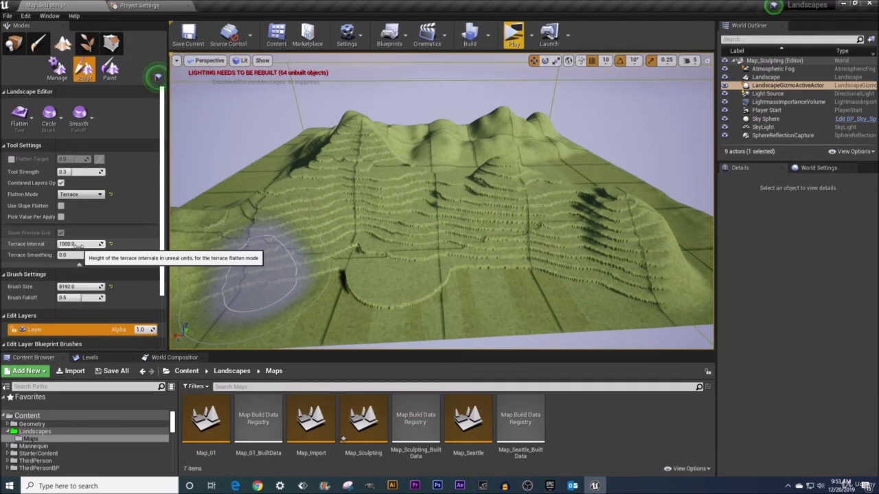
pyautogui.hotkey('ctrl', 'z')
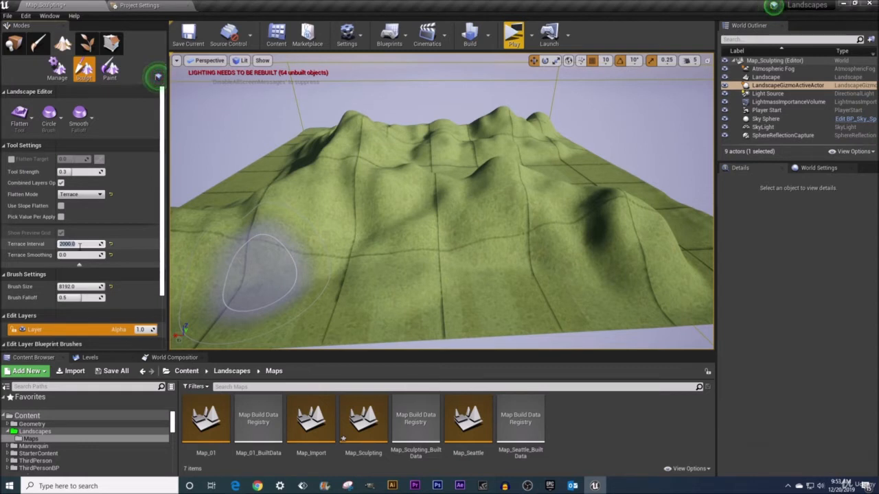
pyautogui.moveTo(250, 259)
pyautogui.mouseDown()
pyautogui.moveTo(377, 197)
pyautogui.moveTo(405, 247)
pyautogui.moveTo(536, 235)
pyautogui.moveTo(494, 196)
pyautogui.mouseUp()
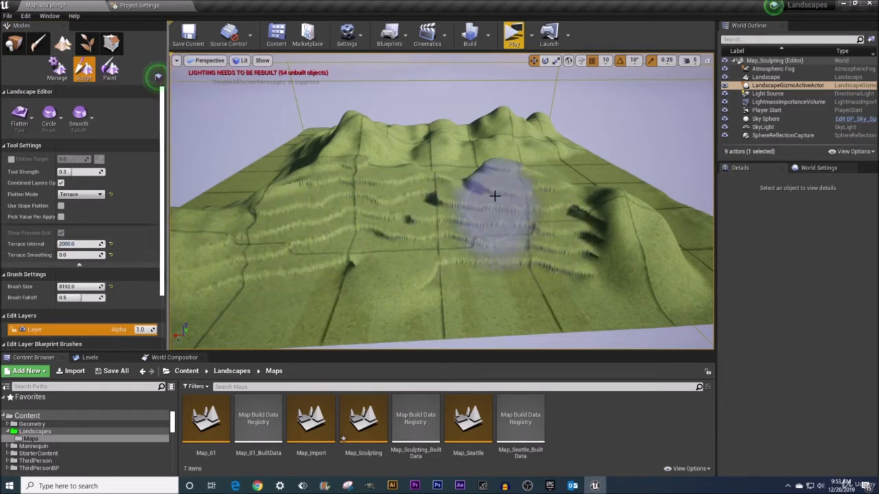
pyautogui.hotkey('ctrl', 'z')
pyautogui.click(75, 244)
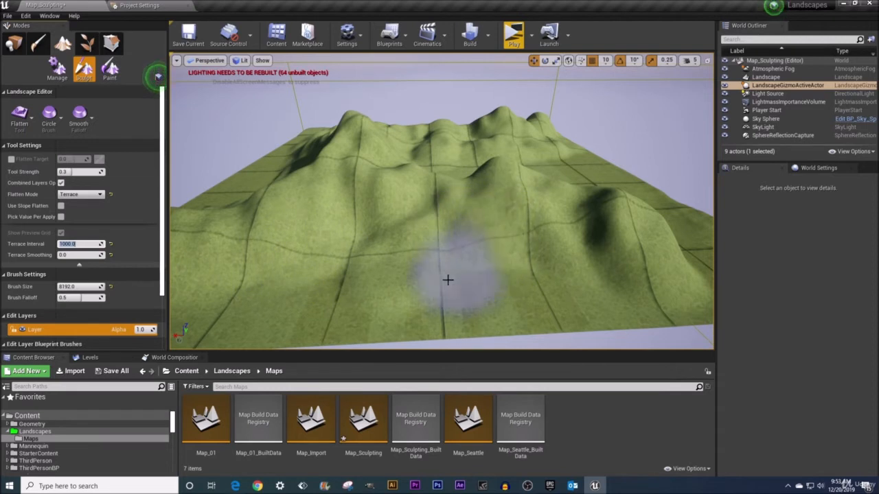
# - Try terracing the front hills at interval 1000 with terrace smoothing 0.0 and 1.0, undoing each attempt
pyautogui.moveTo(277, 252)
pyautogui.mouseDown()
pyautogui.moveTo(367, 209)
pyautogui.moveTo(382, 235)
pyautogui.moveTo(570, 261)
pyautogui.moveTo(559, 240)
pyautogui.moveTo(538, 229)
pyautogui.moveTo(441, 215)
pyautogui.moveTo(371, 189)
pyautogui.moveTo(315, 199)
pyautogui.moveTo(228, 261)
pyautogui.mouseUp()
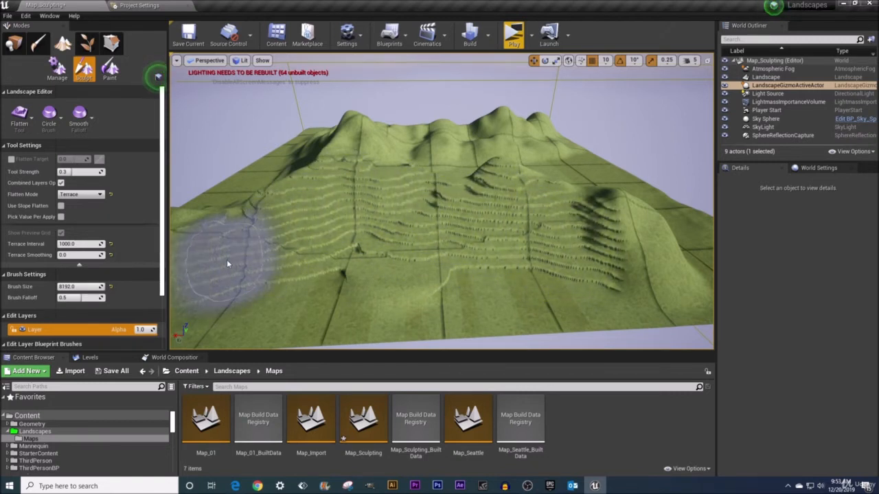
pyautogui.hotkey('ctrl', 'z')
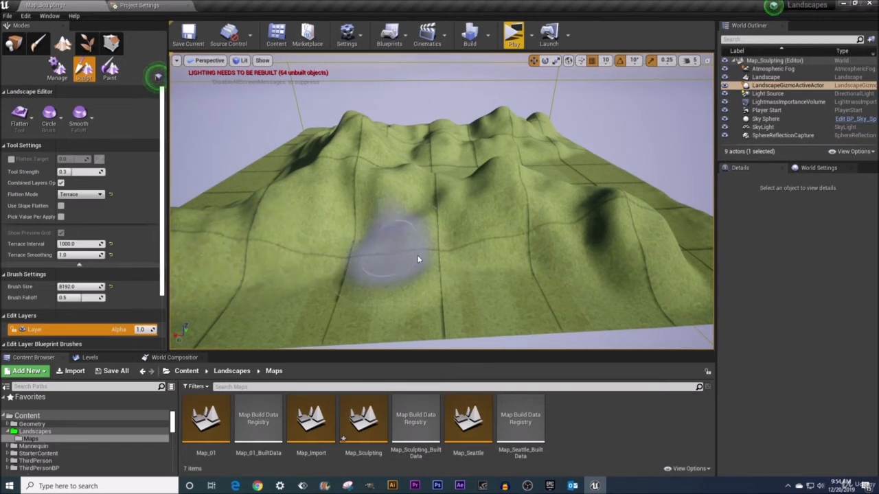
pyautogui.hotkey('ctrl', 'z')
# - Set the terrace smoothing to 0.75, try smoothed terraces across the front hills, and undo them
pyautogui.click(72, 255)
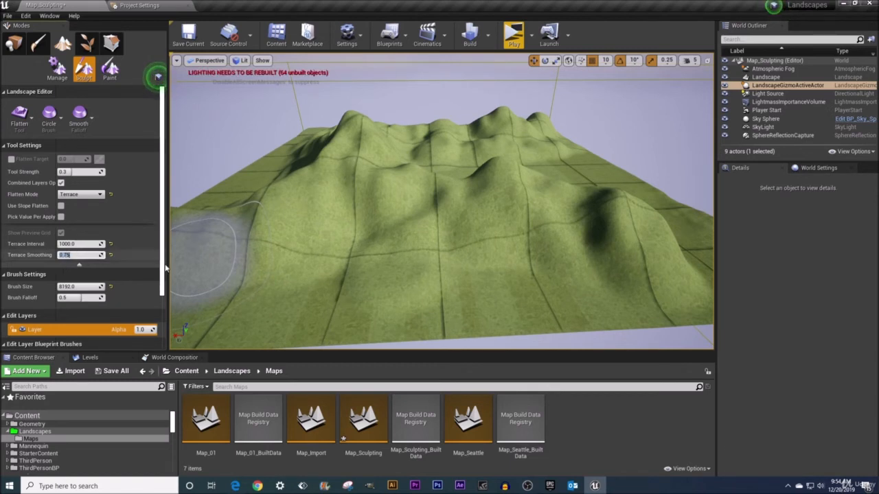
pyautogui.moveTo(277, 267)
pyautogui.mouseDown()
pyautogui.moveTo(292, 243)
pyautogui.moveTo(345, 221)
pyautogui.moveTo(410, 219)
pyautogui.moveTo(482, 222)
pyautogui.moveTo(629, 275)
pyautogui.moveTo(558, 254)
pyautogui.moveTo(260, 236)
pyautogui.moveTo(213, 252)
pyautogui.moveTo(336, 227)
pyautogui.moveTo(467, 267)
pyautogui.moveTo(645, 254)
pyautogui.moveTo(493, 252)
pyautogui.mouseUp()
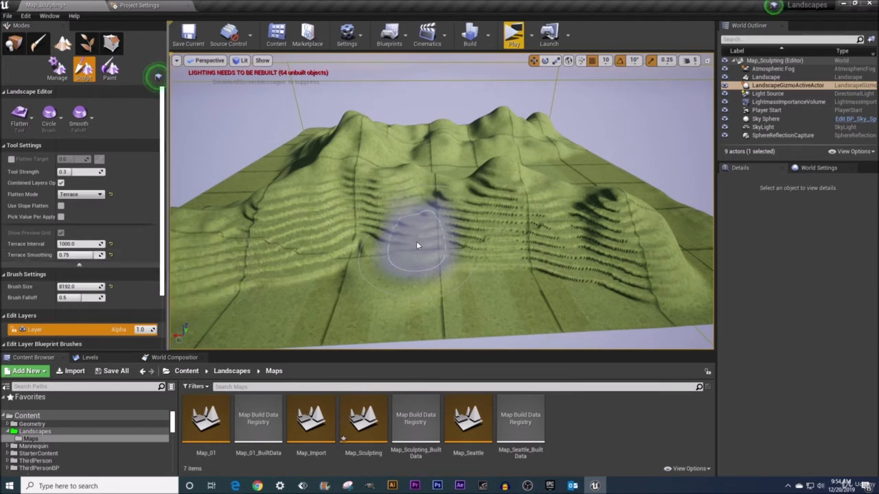
pyautogui.hotkey('ctrl', 'z')
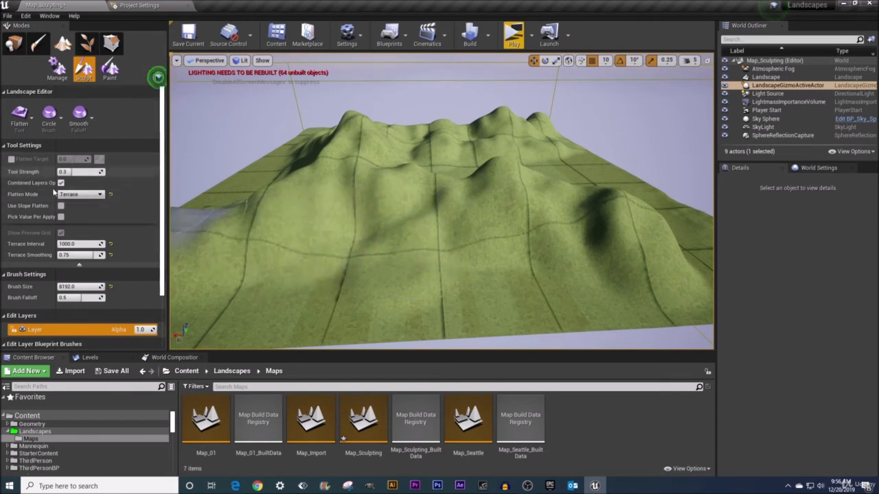
# - Reset the flatten mode to Both, try flattening the front hillside at tool strength 1.0, and undo it
pyautogui.click(111, 194)
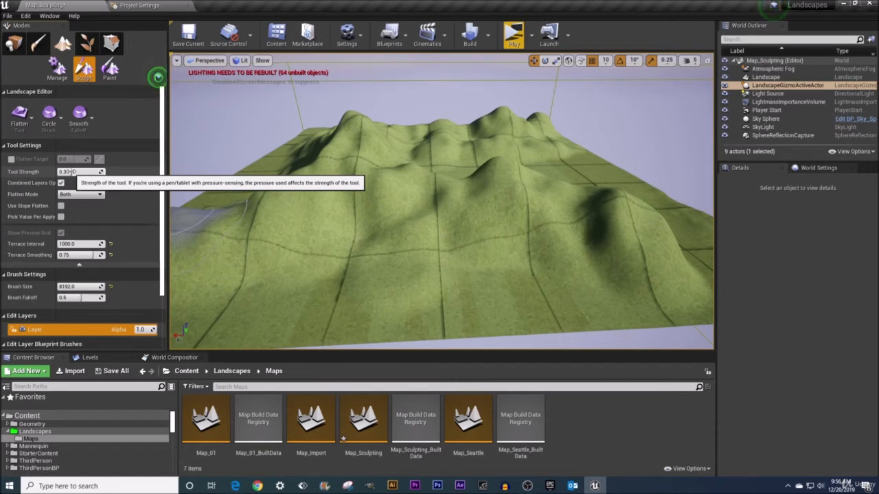
pyautogui.moveTo(72, 172); pyautogui.dragTo(105, 171)
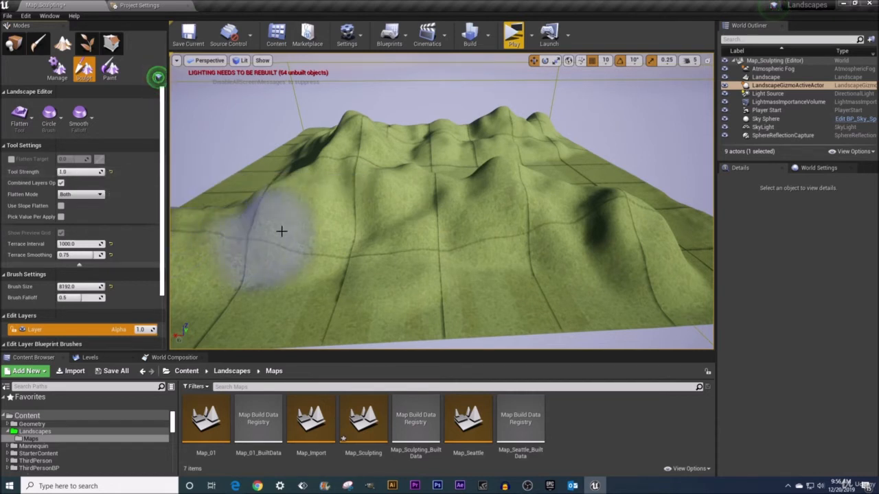
pyautogui.click(317, 215)
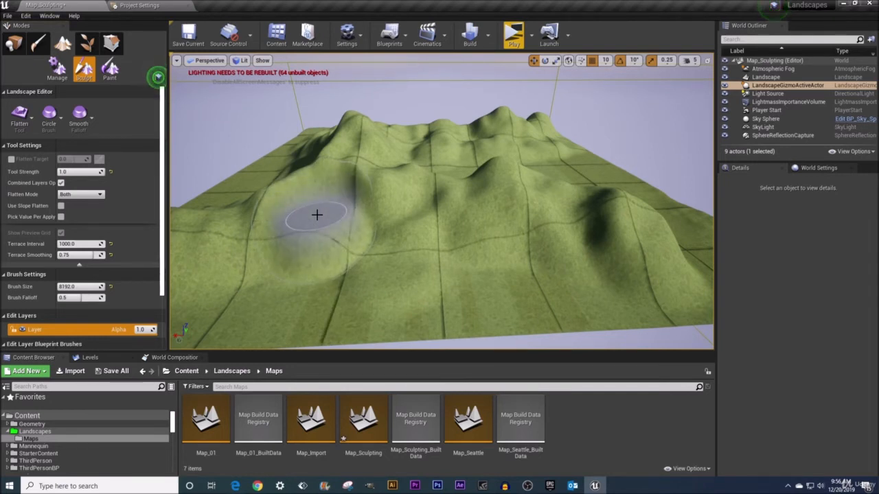
pyautogui.hotkey('ctrl', 'z')
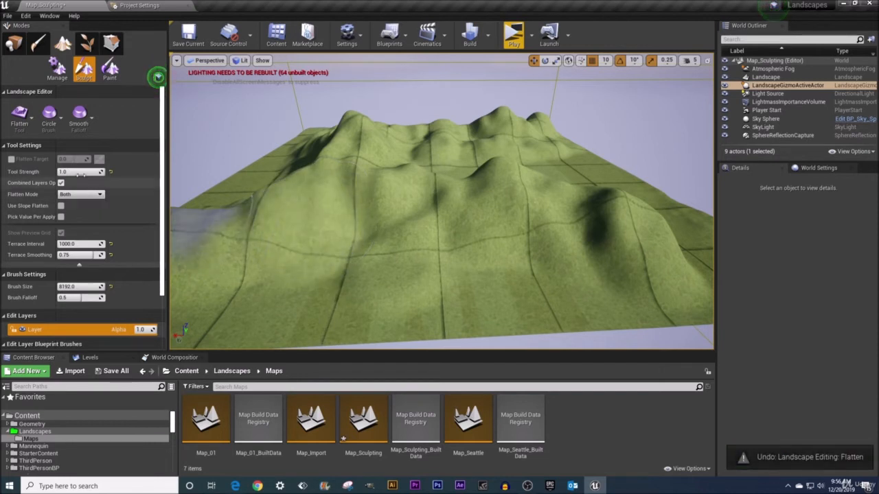
# - Try flattening the same hillside spot at tool strength 0.05, undo it, and reset the tool strength to its default of 0.3
pyautogui.click(85, 172)
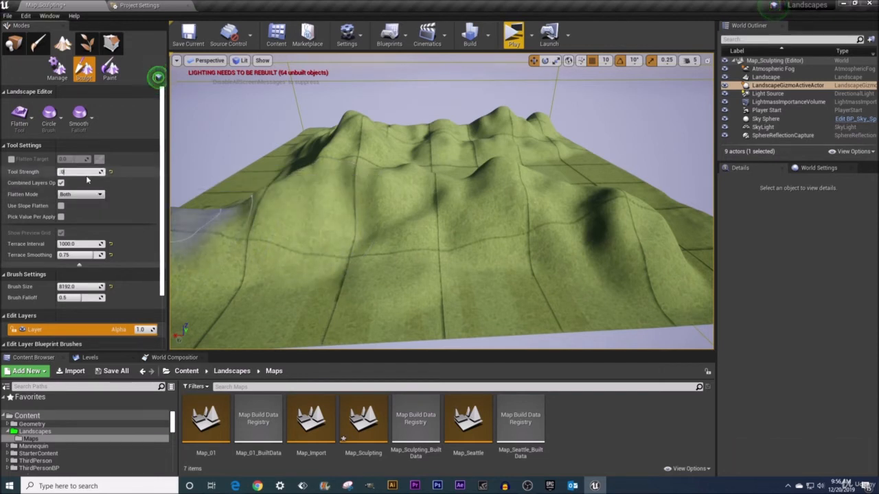
pyautogui.click(321, 213)
pyautogui.moveTo(320, 213); pyautogui.dragTo(320, 217)
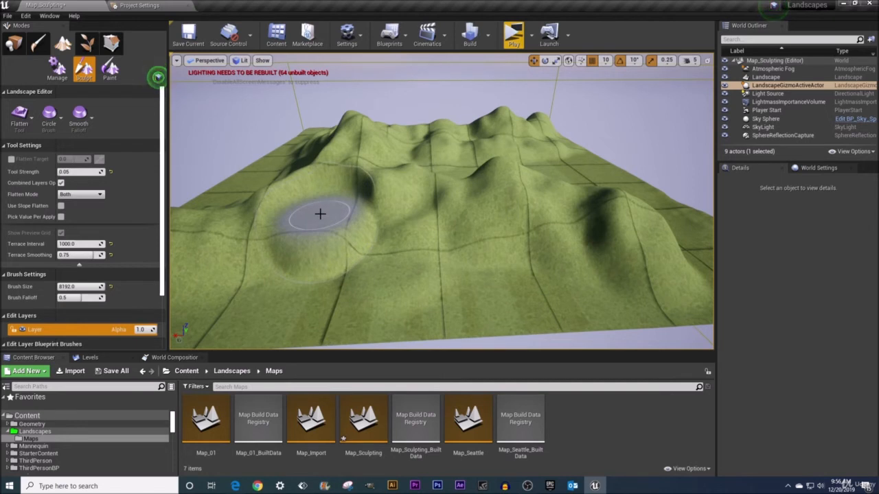
pyautogui.moveTo(320, 214); pyautogui.dragTo(320, 212)
pyautogui.hotkey('ctrl', 'z')
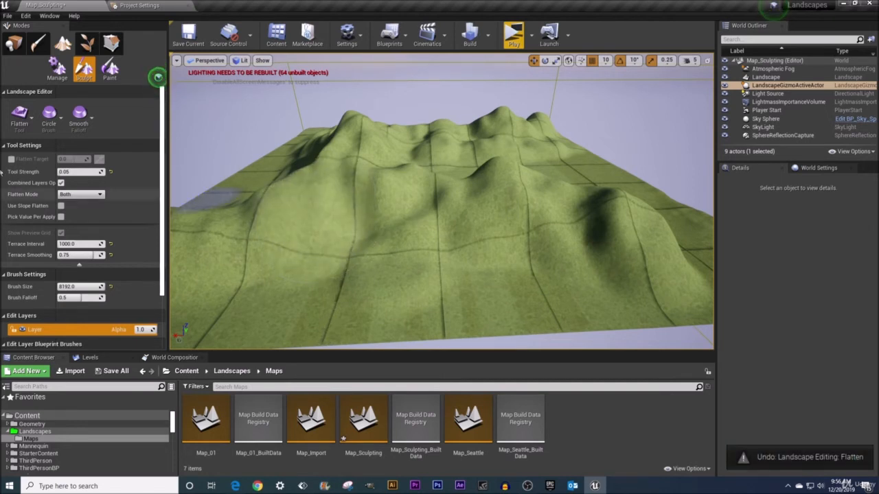
pyautogui.click(111, 174)
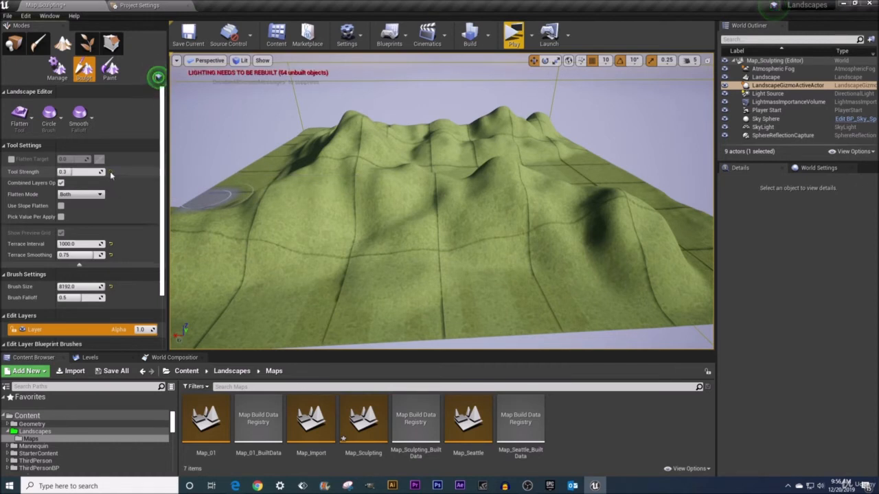
# - Enable the flatten target with its preview grid and set the target height to 3000
pyautogui.click(11, 159)
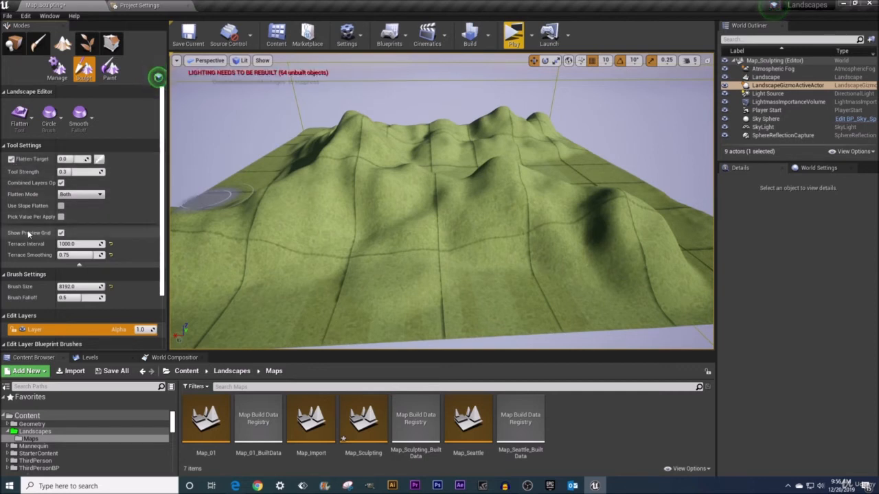
pyautogui.click(60, 234)
pyautogui.click(11, 159)
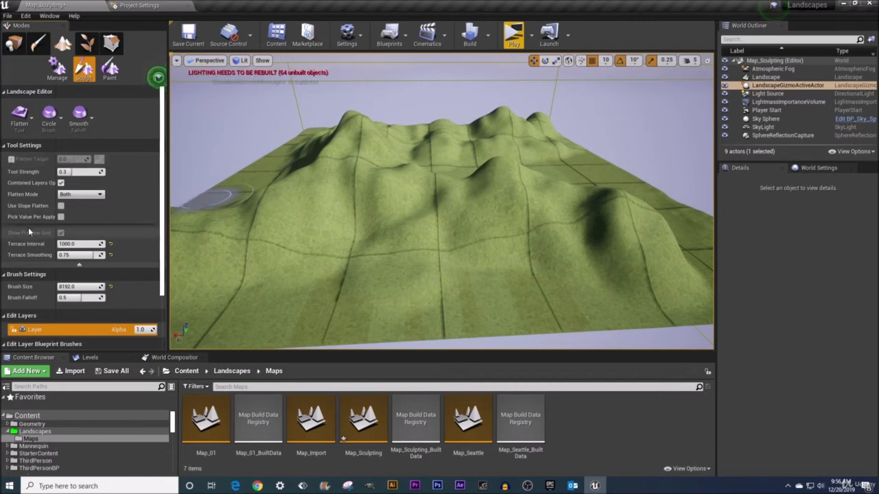
pyautogui.click(11, 159)
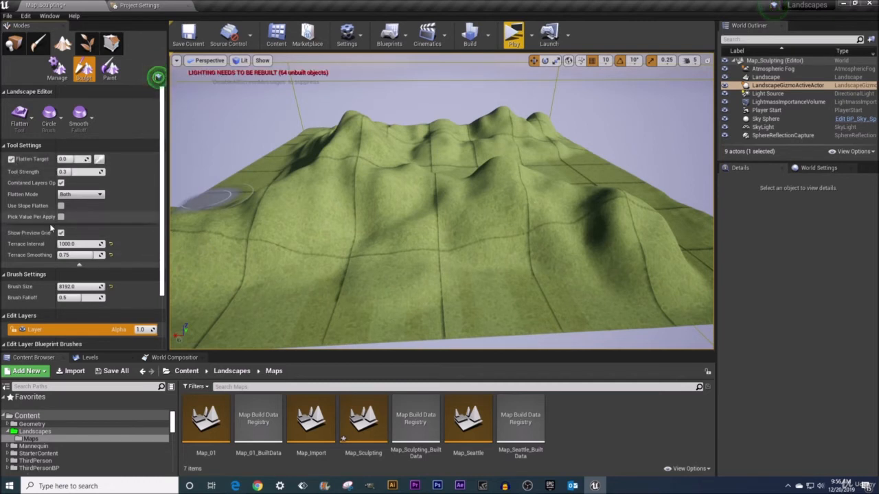
pyautogui.click(60, 233)
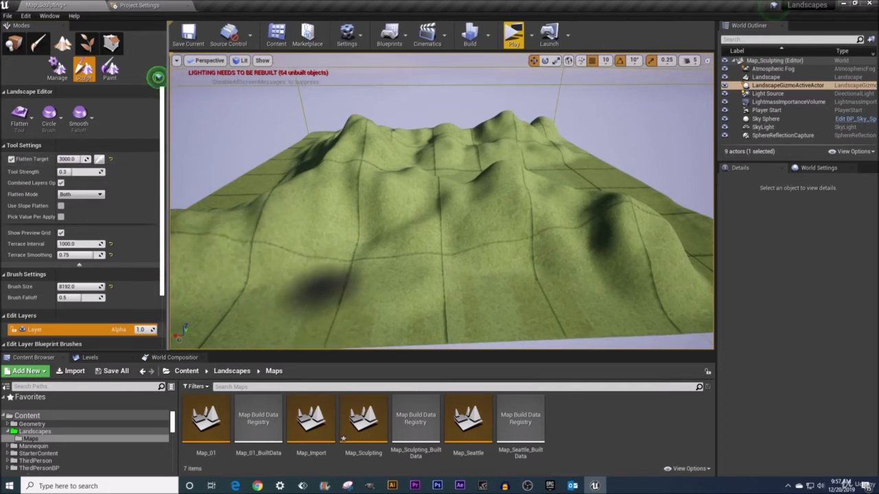
# - Turn the preview grid off and back on to compare the target height display on a close-up of the hillside
pyautogui.press('w')
pyautogui.moveTo(318, 291)
pyautogui.mouseDown(button='right')
pyautogui.moveTo(343, 306)
pyautogui.moveTo(359, 296)
pyautogui.mouseUp(button='right')
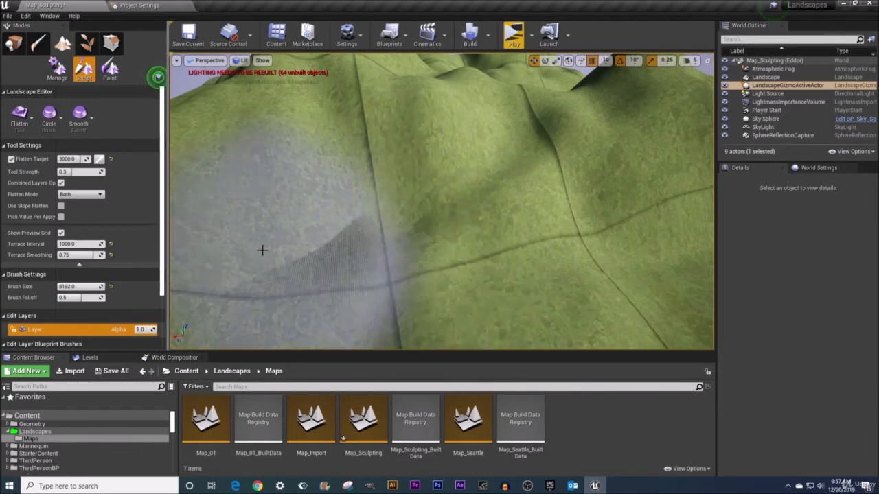
pyautogui.click(61, 234)
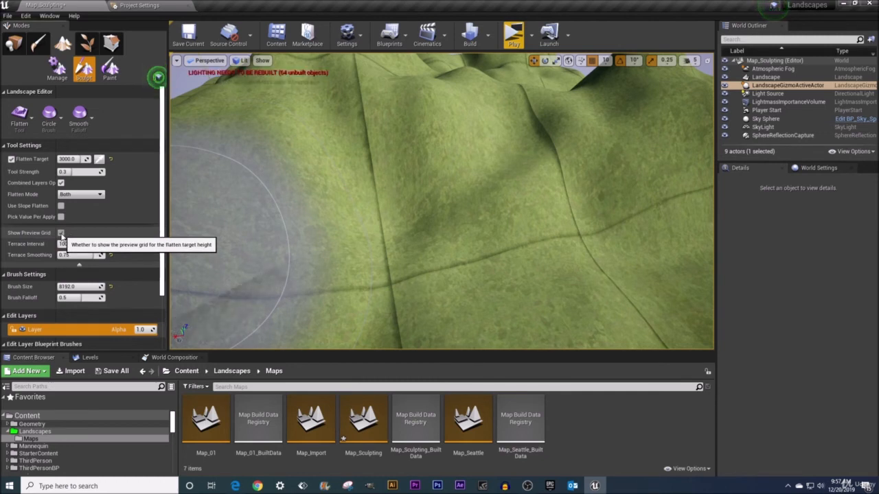
pyautogui.click(61, 233)
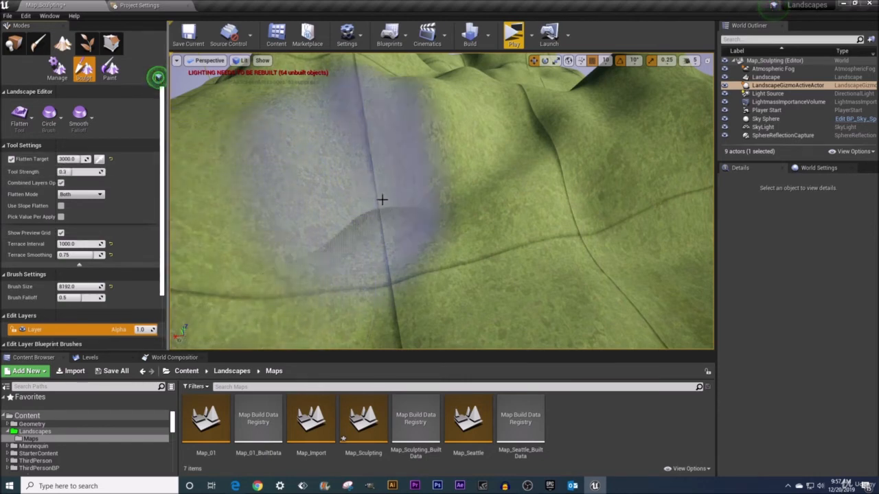
# - Try flattening the lower front slope to the 3000 target height, undo it, and disable the flatten target
pyautogui.moveTo(473, 211)
pyautogui.mouseDown(button='right')
pyautogui.moveTo(468, 227)
pyautogui.moveTo(487, 221)
pyautogui.mouseUp(button='right')
pyautogui.press('s')
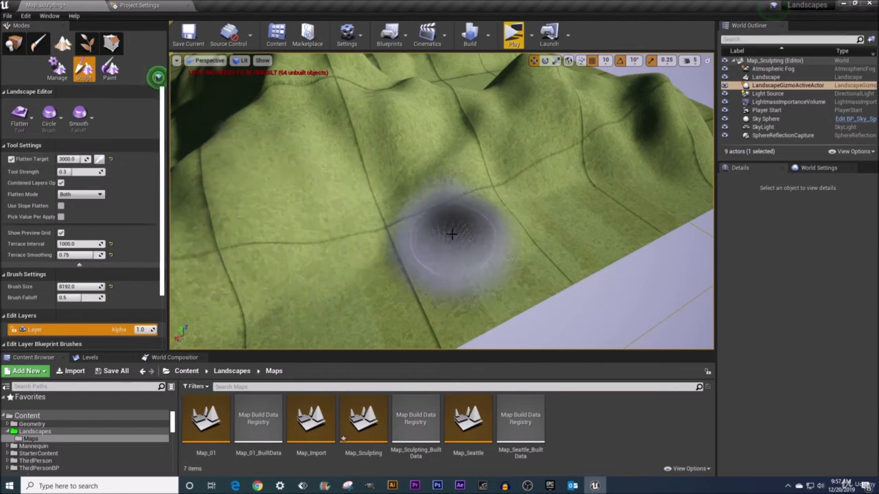
pyautogui.moveTo(470, 235)
pyautogui.mouseDown()
pyautogui.moveTo(391, 216)
pyautogui.moveTo(362, 234)
pyautogui.moveTo(403, 251)
pyautogui.moveTo(447, 234)
pyautogui.mouseUp()
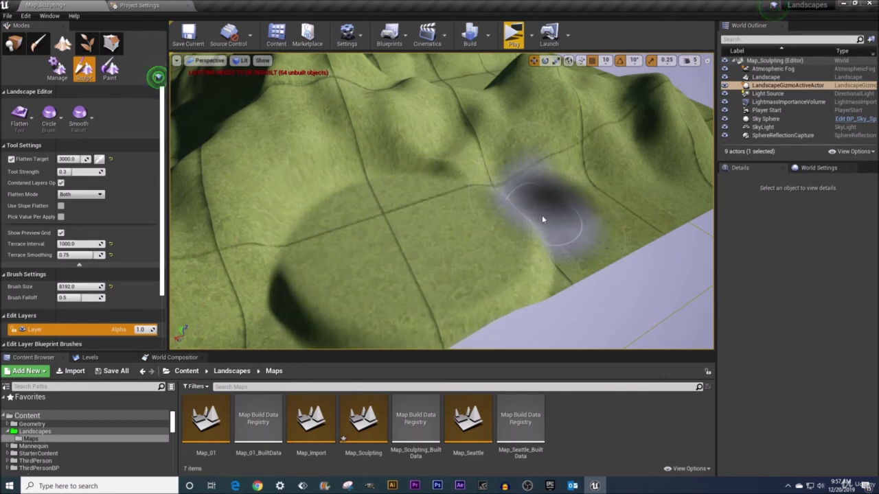
pyautogui.hotkey('ctrl', 'z')
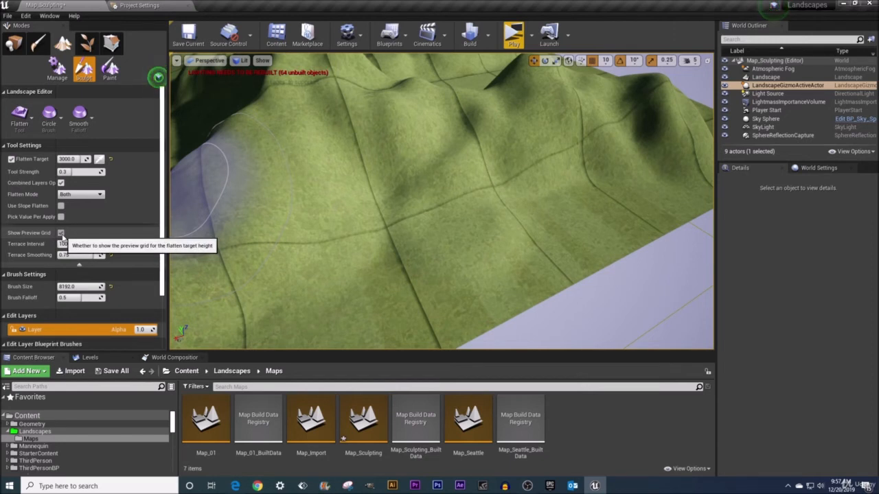
pyautogui.click(11, 159)
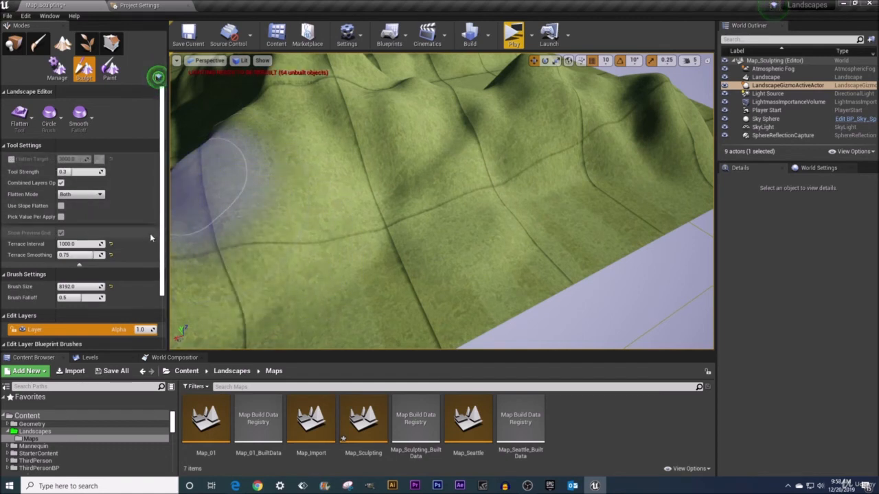
# - Widen the setting names column, set the brush size to 3550, and enable Use Slope Flatten
pyautogui.moveTo(58, 185); pyautogui.dragTo(88, 185)
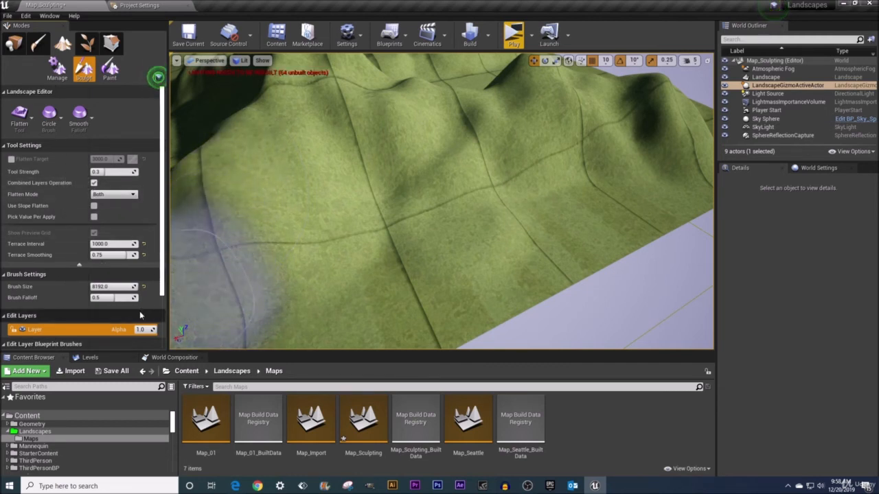
pyautogui.scroll(-3, 89, 282)
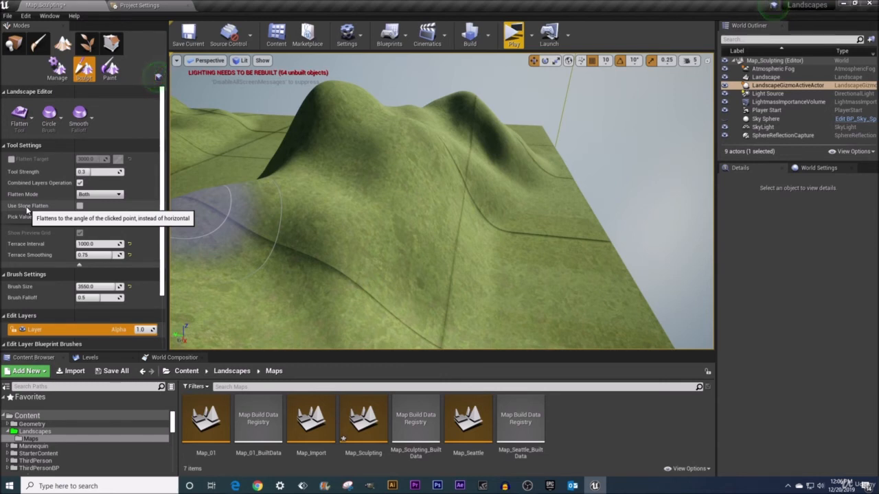
pyautogui.click(80, 206)
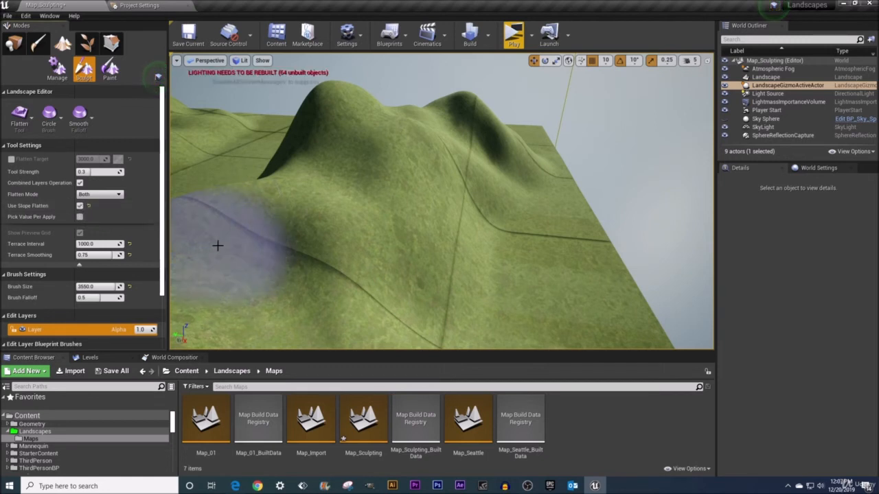
# - Flatten the front hillside to its own slope angle, continuing the stroke up to the smaller rear peak
pyautogui.moveTo(342, 235); pyautogui.dragTo(378, 223)
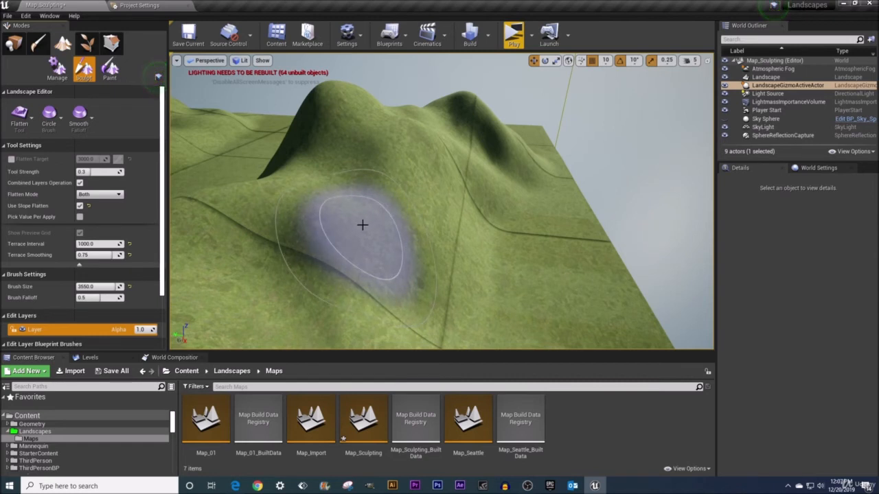
pyautogui.moveTo(364, 229)
pyautogui.mouseDown()
pyautogui.moveTo(405, 178)
pyautogui.moveTo(472, 127)
pyautogui.mouseUp()
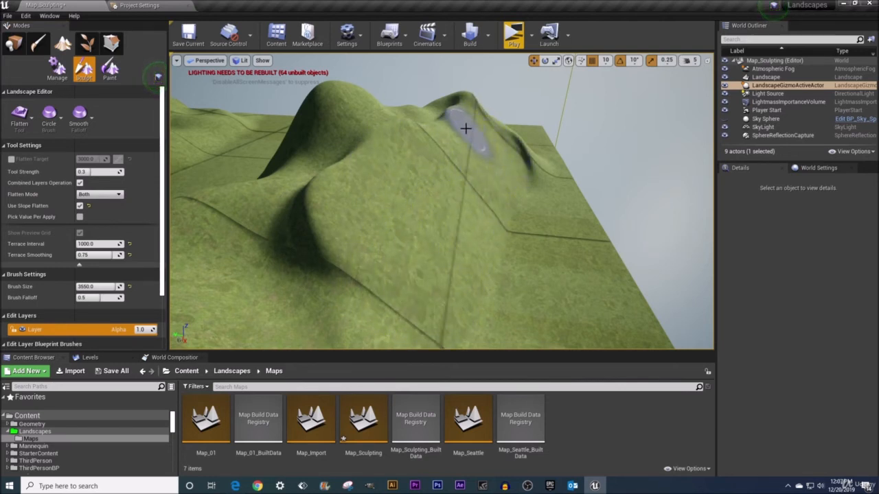
# - Try slope-flattening the tall front peak, compare it with the mountain photo in the Flatten Tool Google Doc, and undo it in Unreal Editor
pyautogui.moveTo(410, 127)
pyautogui.mouseDown()
pyautogui.moveTo(349, 142)
pyautogui.moveTo(313, 169)
pyautogui.moveTo(328, 145)
pyautogui.moveTo(430, 84)
pyautogui.moveTo(455, 94)
pyautogui.moveTo(435, 92)
pyautogui.moveTo(383, 212)
pyautogui.mouseUp()
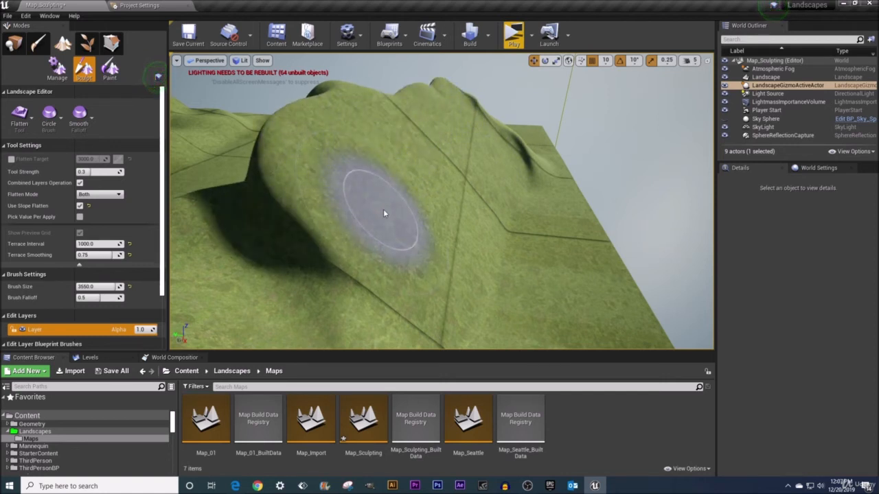
pyautogui.click(237, 487)
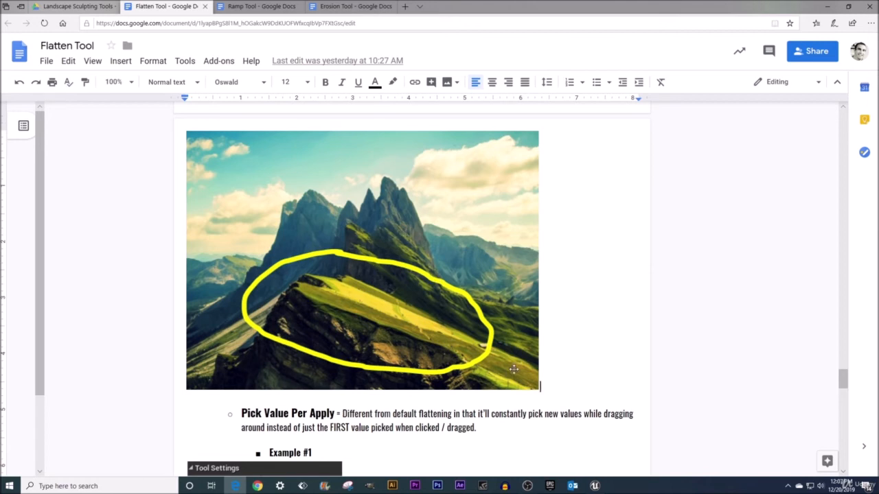
pyautogui.click(595, 486)
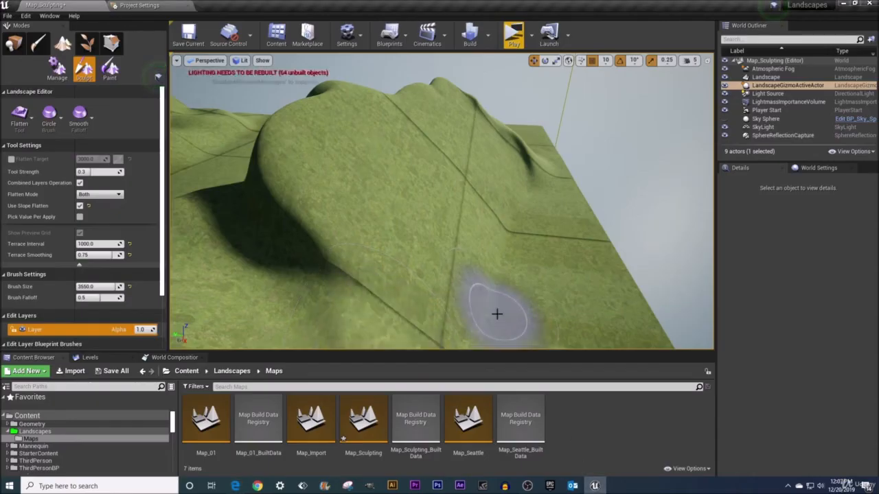
pyautogui.hotkey('ctrl', 'z')
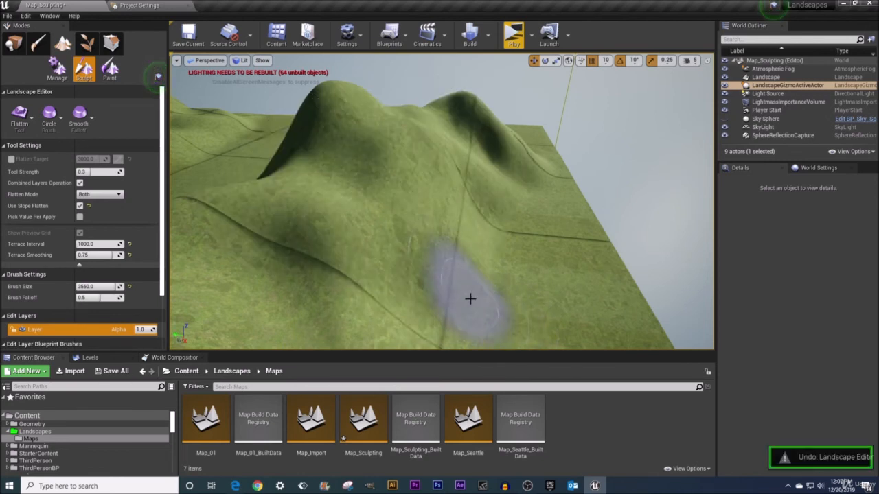
# - Disable Use Slope Flatten and enable Pick Value Per Apply for the Flatten tool
pyautogui.click(80, 205)
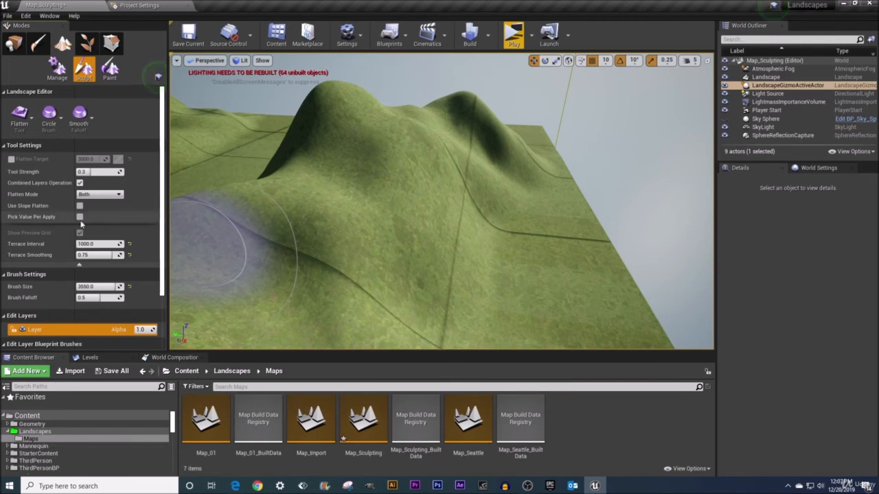
pyautogui.moveTo(39, 221)
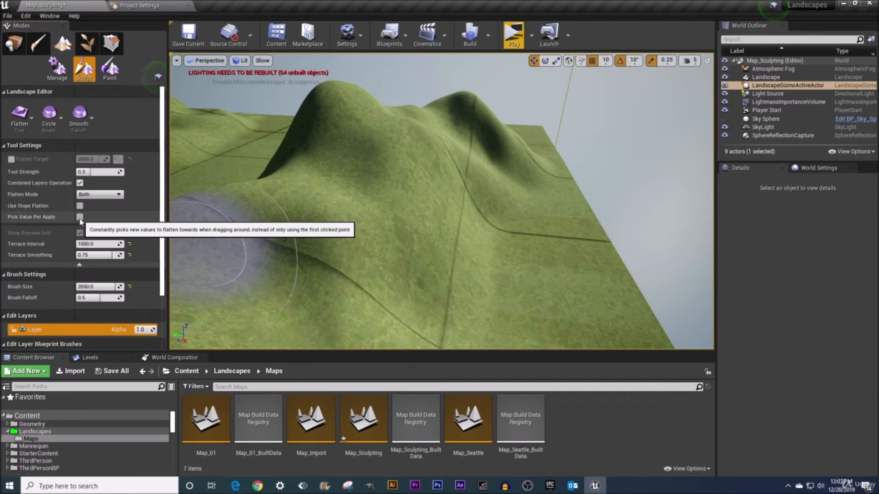
pyautogui.click(80, 217)
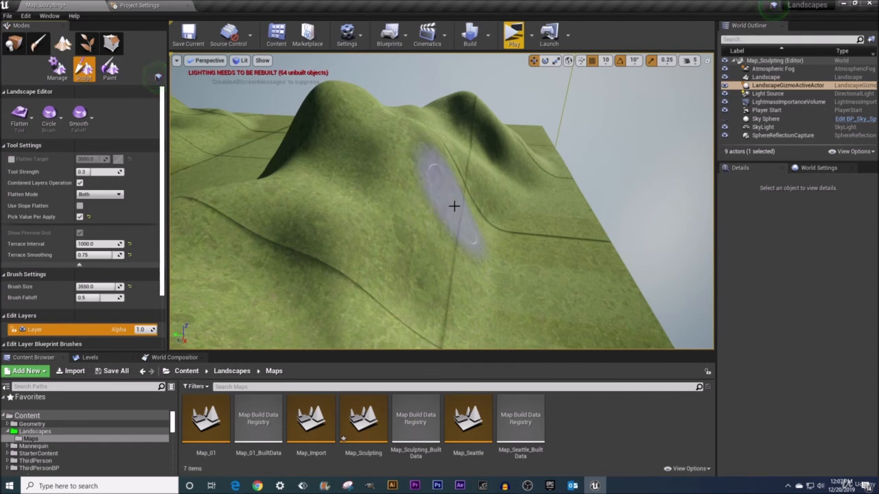
# - Try flattening across both peaks and the front hillside with continuously picked height values, and undo the stroke
pyautogui.moveTo(532, 139)
pyautogui.mouseDown()
pyautogui.moveTo(347, 160)
pyautogui.moveTo(528, 156)
pyautogui.moveTo(528, 230)
pyautogui.moveTo(402, 296)
pyautogui.moveTo(336, 188)
pyautogui.moveTo(467, 137)
pyautogui.moveTo(381, 131)
pyautogui.moveTo(245, 239)
pyautogui.moveTo(394, 237)
pyautogui.moveTo(507, 139)
pyautogui.moveTo(441, 122)
pyautogui.moveTo(391, 150)
pyautogui.moveTo(455, 111)
pyautogui.moveTo(464, 146)
pyautogui.moveTo(325, 215)
pyautogui.moveTo(333, 235)
pyautogui.moveTo(435, 224)
pyautogui.moveTo(517, 233)
pyautogui.moveTo(519, 251)
pyautogui.moveTo(506, 261)
pyautogui.moveTo(550, 287)
pyautogui.mouseUp()
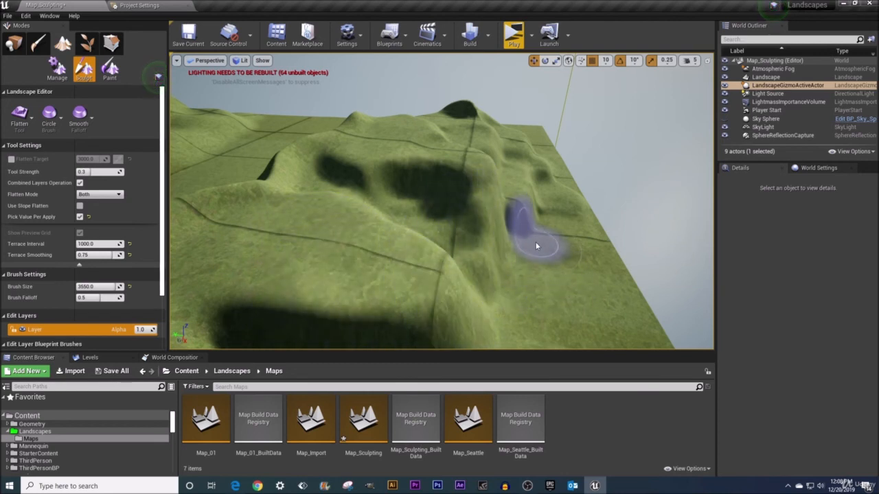
pyautogui.moveTo(537, 246)
pyautogui.mouseDown()
pyautogui.moveTo(467, 181)
pyautogui.moveTo(339, 193)
pyautogui.moveTo(459, 203)
pyautogui.mouseUp()
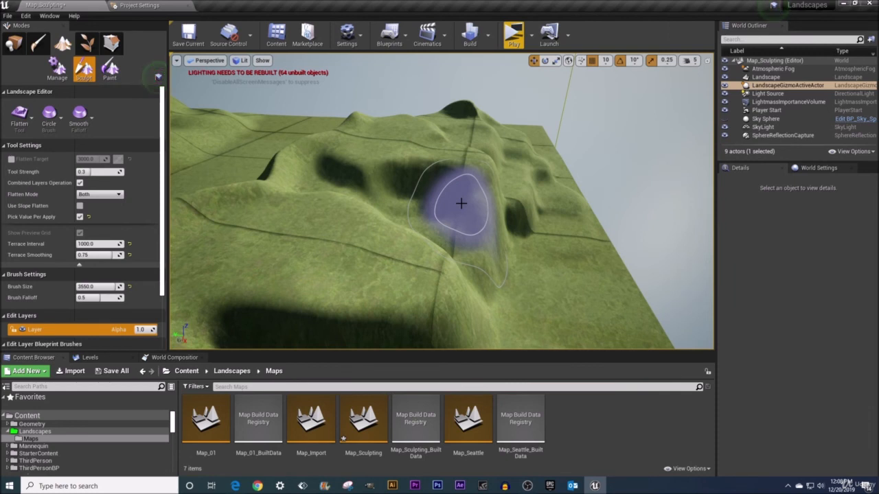
pyautogui.hotkey('ctrl', 'z')
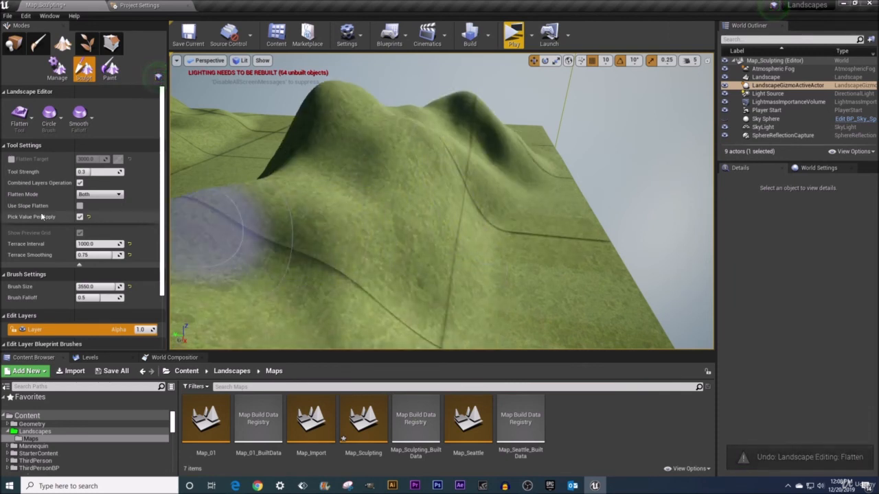
# - Enable Use Slope Flatten alongside Pick Value Per Apply and flatten the hillsides around the peaks in several strokes
pyautogui.click(80, 206)
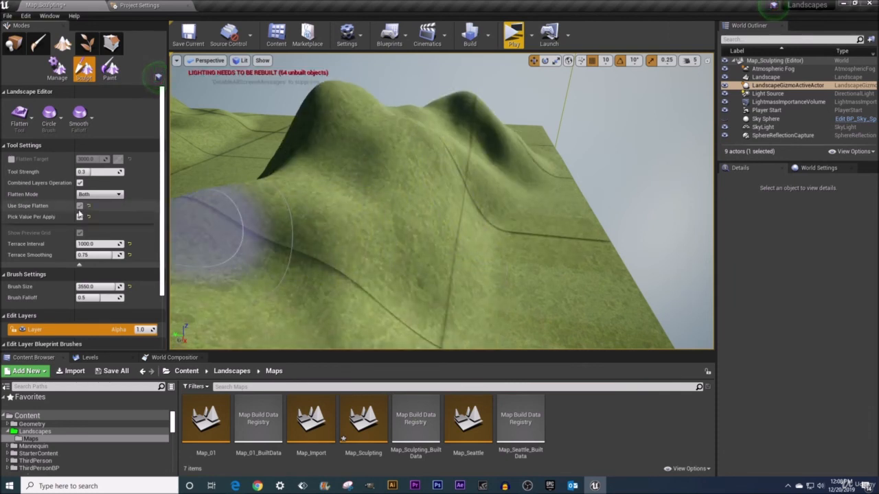
pyautogui.click(80, 217)
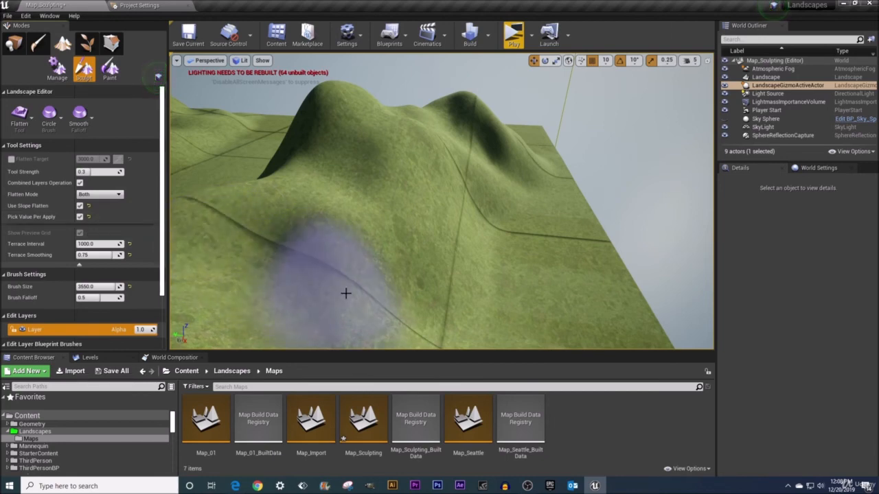
pyautogui.moveTo(346, 293)
pyautogui.mouseDown()
pyautogui.moveTo(373, 281)
pyautogui.moveTo(486, 274)
pyautogui.mouseUp()
pyautogui.moveTo(488, 283)
pyautogui.mouseDown(button='right')
pyautogui.moveTo(485, 254)
pyautogui.moveTo(261, 209)
pyautogui.moveTo(175, 237)
pyautogui.mouseUp(button='right')
pyautogui.moveTo(365, 210)
pyautogui.mouseDown()
pyautogui.moveTo(391, 196)
pyautogui.moveTo(348, 208)
pyautogui.moveTo(408, 251)
pyautogui.moveTo(474, 188)
pyautogui.moveTo(458, 249)
pyautogui.moveTo(519, 210)
pyautogui.moveTo(387, 295)
pyautogui.moveTo(365, 213)
pyautogui.moveTo(467, 167)
pyautogui.moveTo(369, 210)
pyautogui.moveTo(423, 278)
pyautogui.mouseUp()
pyautogui.moveTo(366, 310); pyautogui.dragTo(374, 343, button='right')
pyautogui.press('a')
pyautogui.moveTo(410, 297)
pyautogui.mouseDown()
pyautogui.moveTo(371, 228)
pyautogui.moveTo(408, 171)
pyautogui.moveTo(410, 204)
pyautogui.moveTo(514, 244)
pyautogui.moveTo(349, 194)
pyautogui.moveTo(284, 257)
pyautogui.moveTo(268, 188)
pyautogui.moveTo(405, 193)
pyautogui.moveTo(418, 153)
pyautogui.moveTo(456, 142)
pyautogui.moveTo(469, 226)
pyautogui.moveTo(393, 145)
pyautogui.moveTo(320, 137)
pyautogui.moveTo(316, 204)
pyautogui.mouseUp()
pyautogui.moveTo(317, 204)
pyautogui.mouseDown(button='right')
pyautogui.moveTo(316, 254)
pyautogui.moveTo(282, 233)
pyautogui.moveTo(262, 198)
pyautogui.moveTo(281, 201)
pyautogui.mouseUp(button='right')
pyautogui.press('s')
pyautogui.press('d')
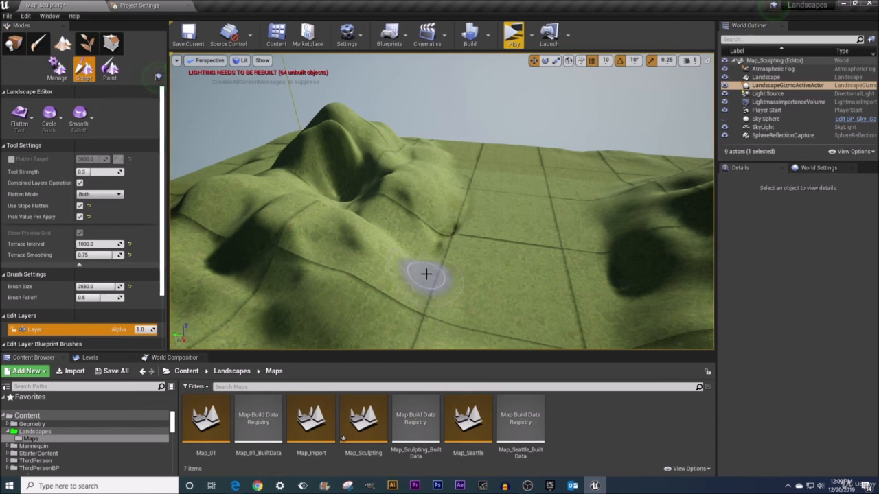
# - Disable Use Slope Flatten and Pick Value Per Apply, and flatten the foothill below the main peak into a level plateau
pyautogui.moveTo(427, 274); pyautogui.dragTo(379, 310, button='right')
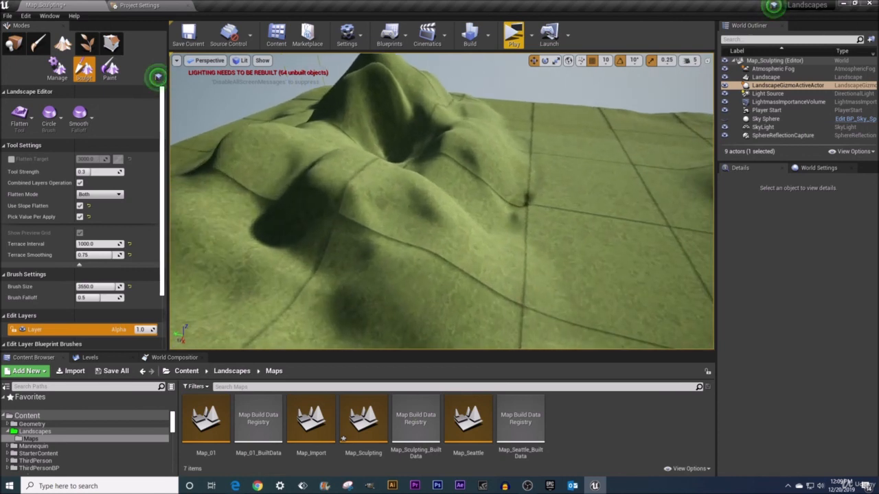
pyautogui.click(79, 206)
pyautogui.click(79, 217)
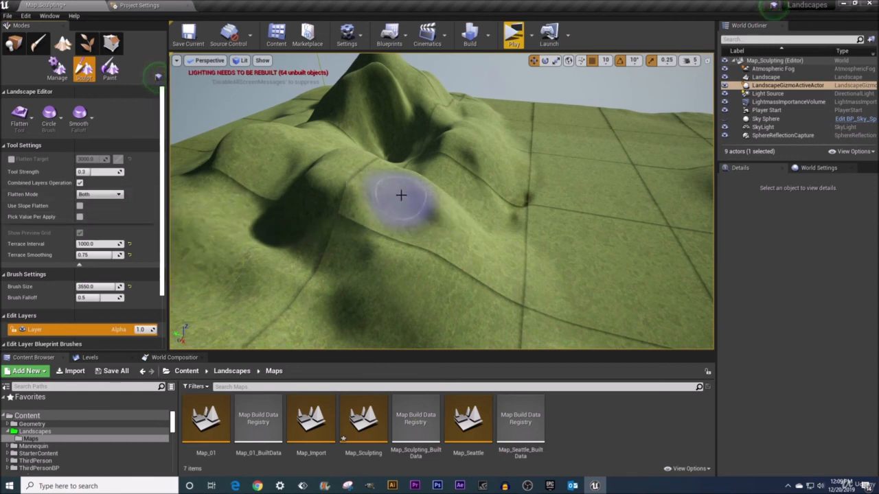
pyautogui.moveTo(401, 195)
pyautogui.mouseDown()
pyautogui.moveTo(365, 219)
pyautogui.moveTo(400, 201)
pyautogui.moveTo(376, 193)
pyautogui.mouseUp()
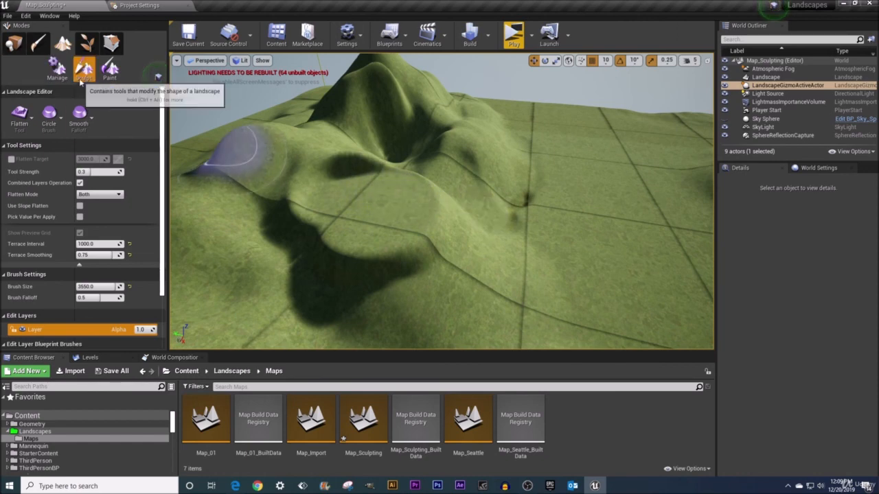
# - Place a basic Cube on the flattened plateau, raise it above the terrain, and snap it down to the ground
pyautogui.click(13, 46)
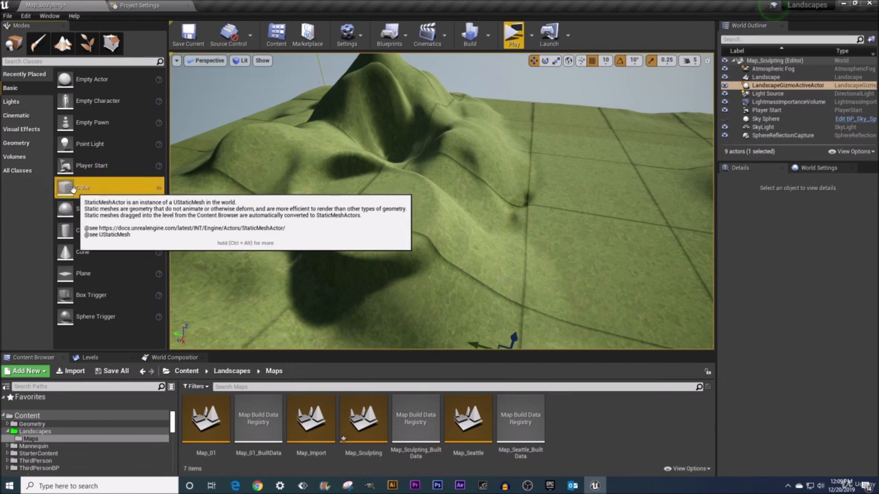
pyautogui.moveTo(79, 188); pyautogui.dragTo(199, 209)
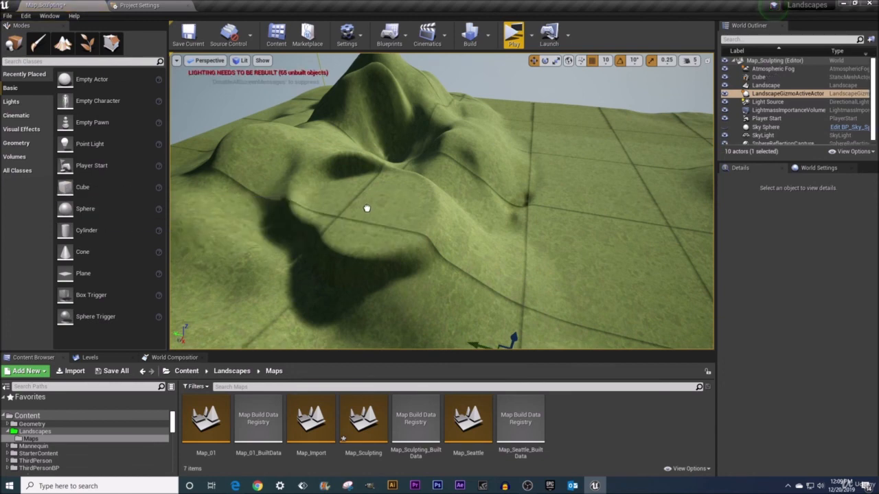
pyautogui.moveTo(367, 208); pyautogui.dragTo(377, 210)
pyautogui.moveTo(367, 208); pyautogui.dragTo(363, 207, button='right')
pyautogui.moveTo(340, 171); pyautogui.dragTo(329, 122)
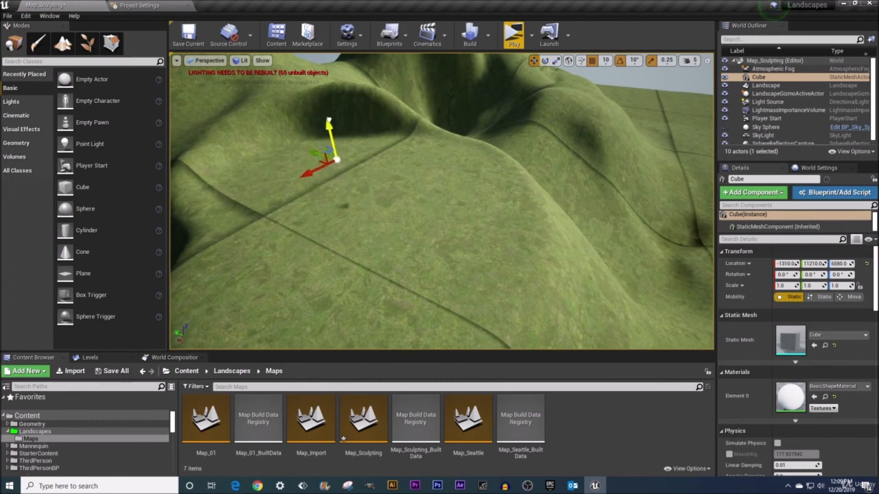
pyautogui.press('End')
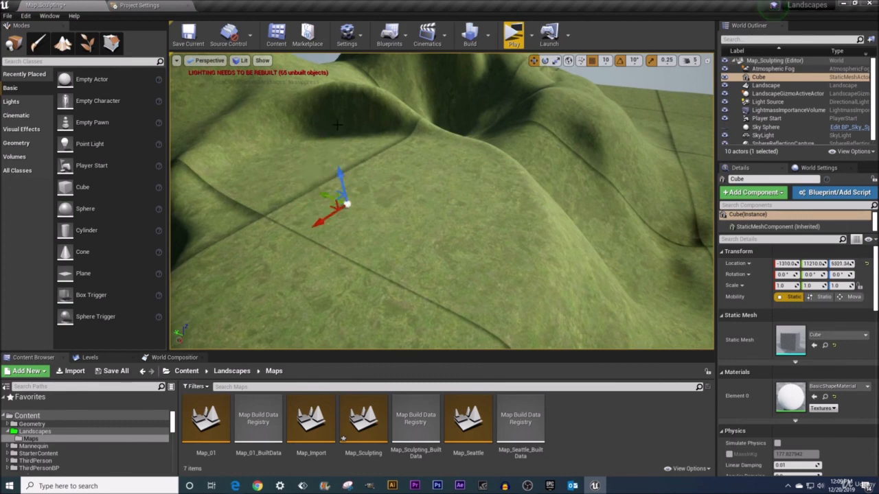
# - Scale the cube uniformly to -24.0 on all axes, raise it clear of the terrain, and snap it onto the plateau
pyautogui.moveTo(378, 203); pyautogui.dragTo(395, 218, button='right')
pyautogui.press('e')
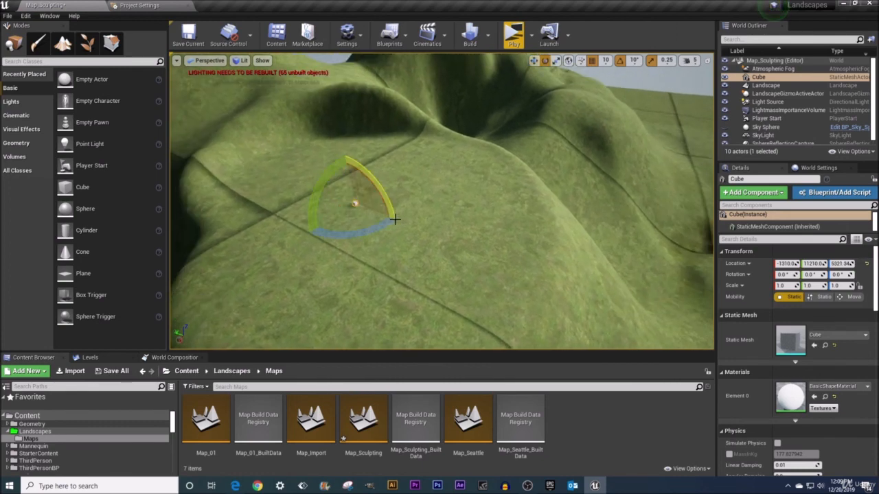
pyautogui.press('r')
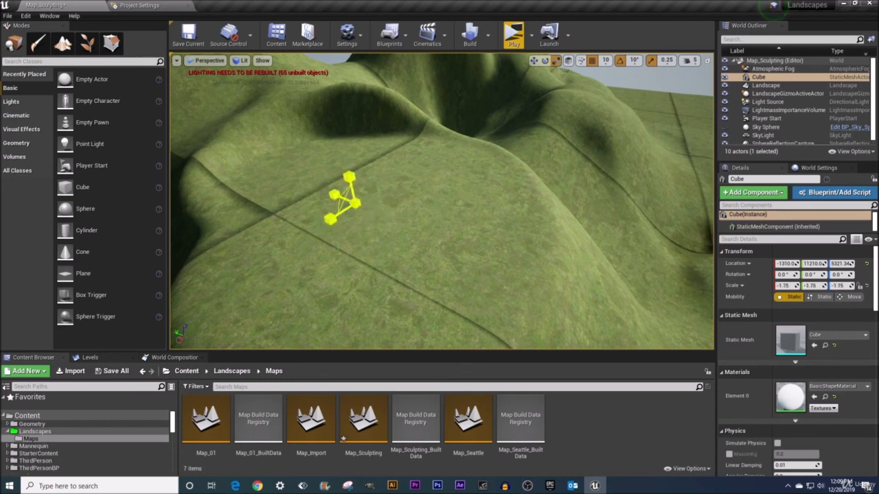
pyautogui.moveTo(348, 198); pyautogui.dragTo(366, 208)
pyautogui.press('w')
pyautogui.moveTo(350, 170); pyautogui.dragTo(341, 106)
pyautogui.press('End')
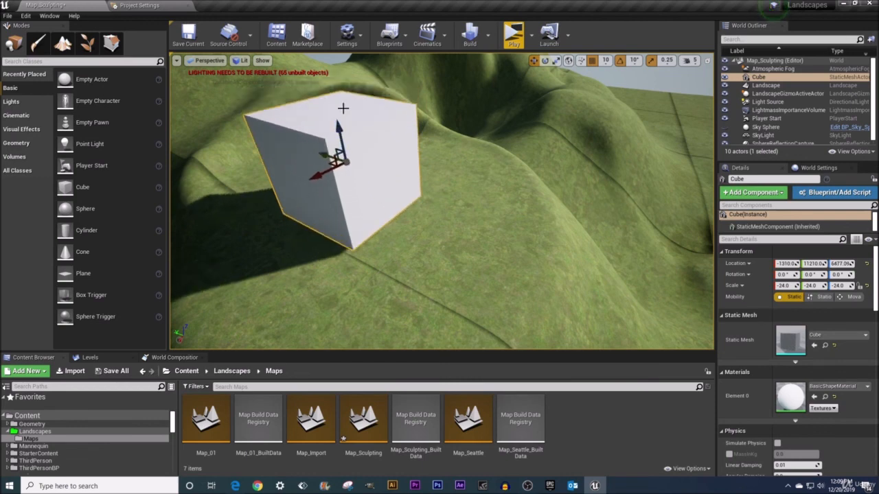
pyautogui.press('s')
pyautogui.moveTo(369, 200)
pyautogui.mouseDown(button='right')
pyautogui.moveTo(384, 226)
pyautogui.moveTo(374, 206)
pyautogui.moveTo(357, 202)
pyautogui.moveTo(329, 216)
pyautogui.mouseUp(button='right')
pyautogui.press('d')
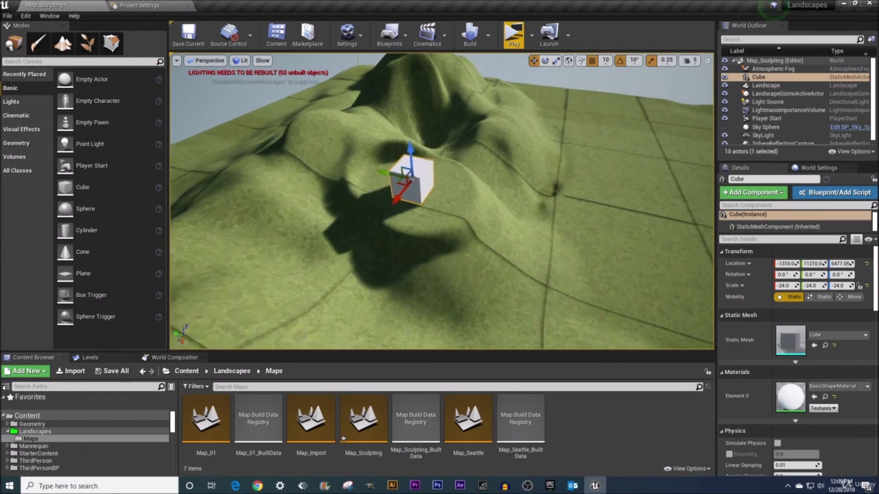